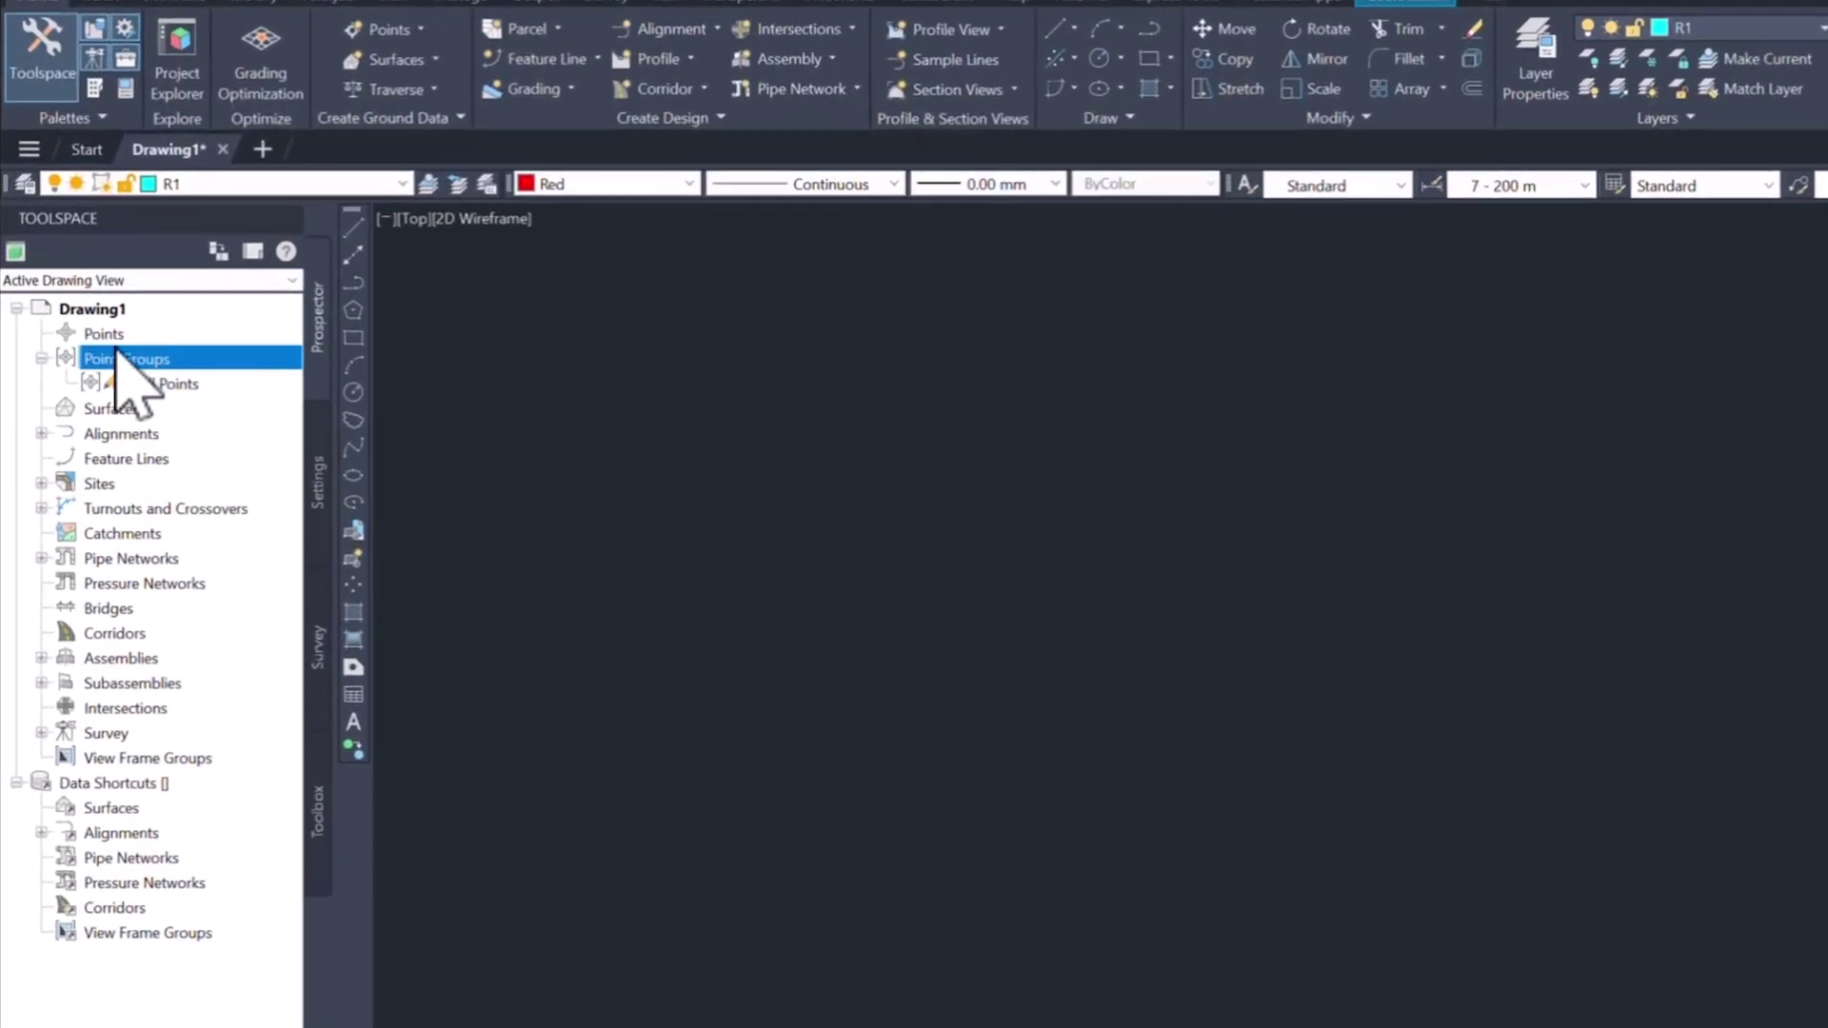
- Open the point import window from the point creation tools, then dismiss it without importing
right_click(96, 333)
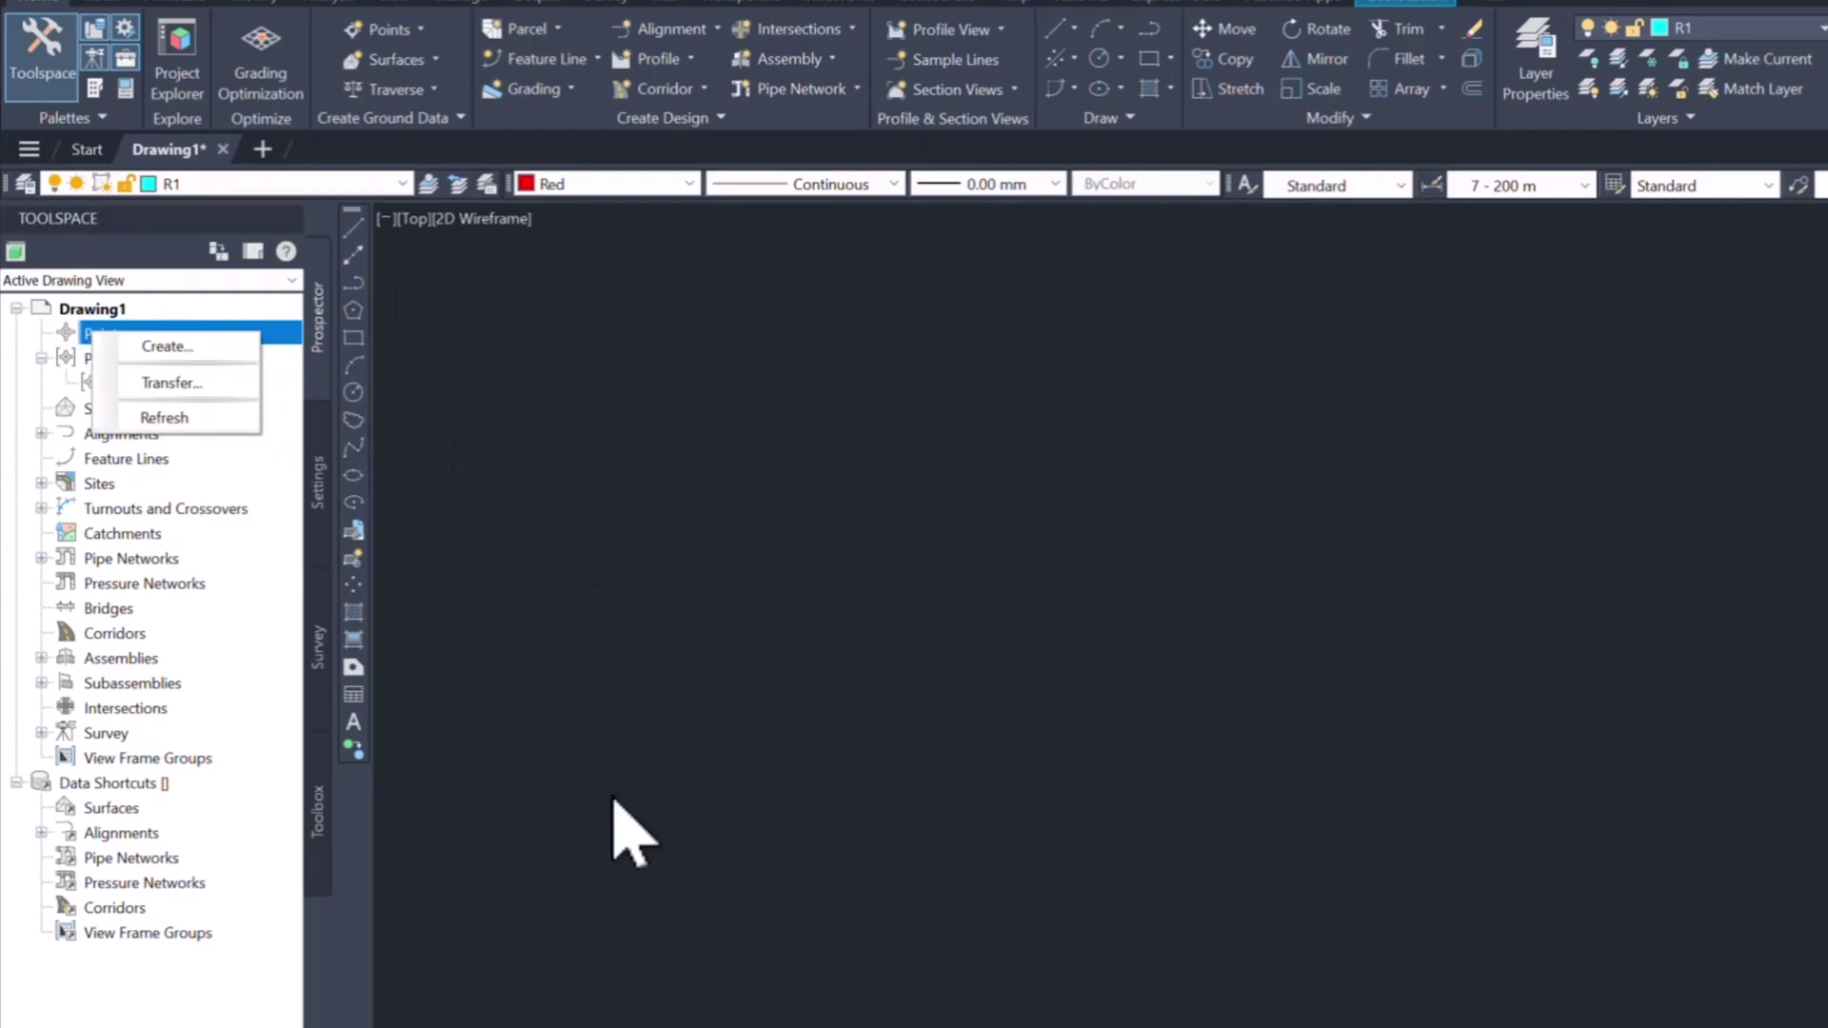
click(152, 346)
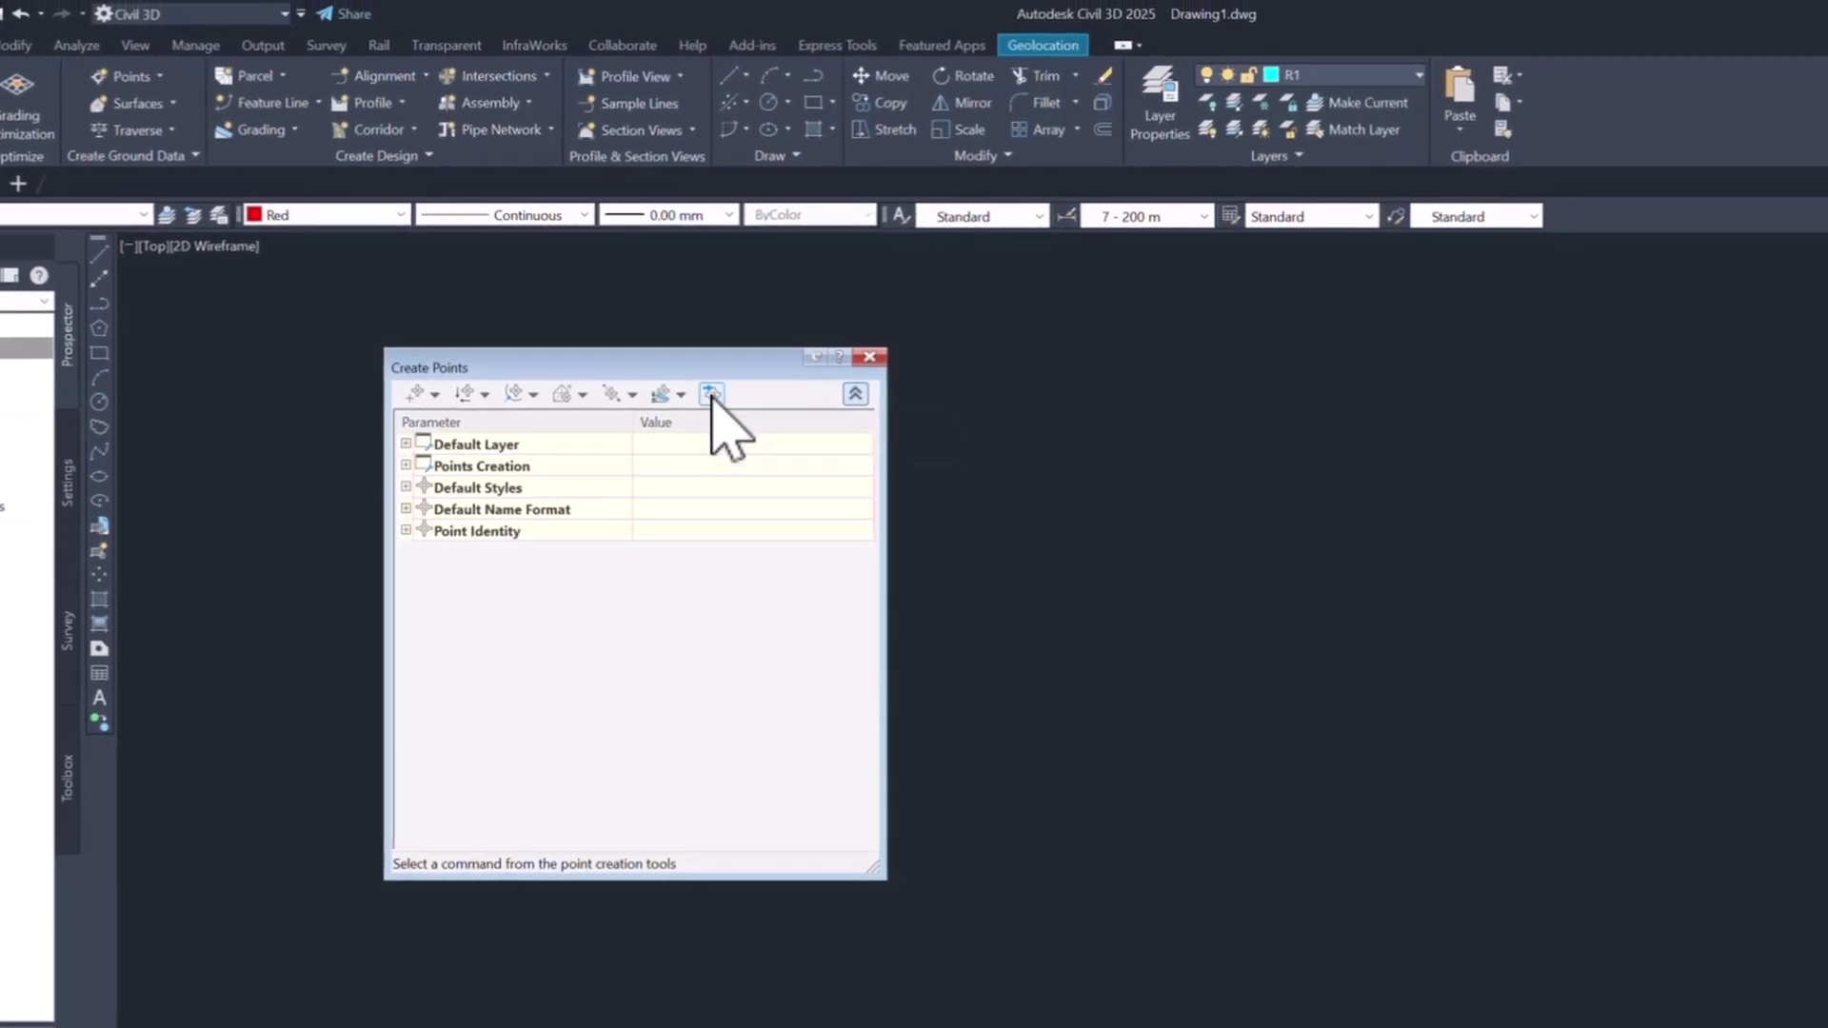
click(713, 396)
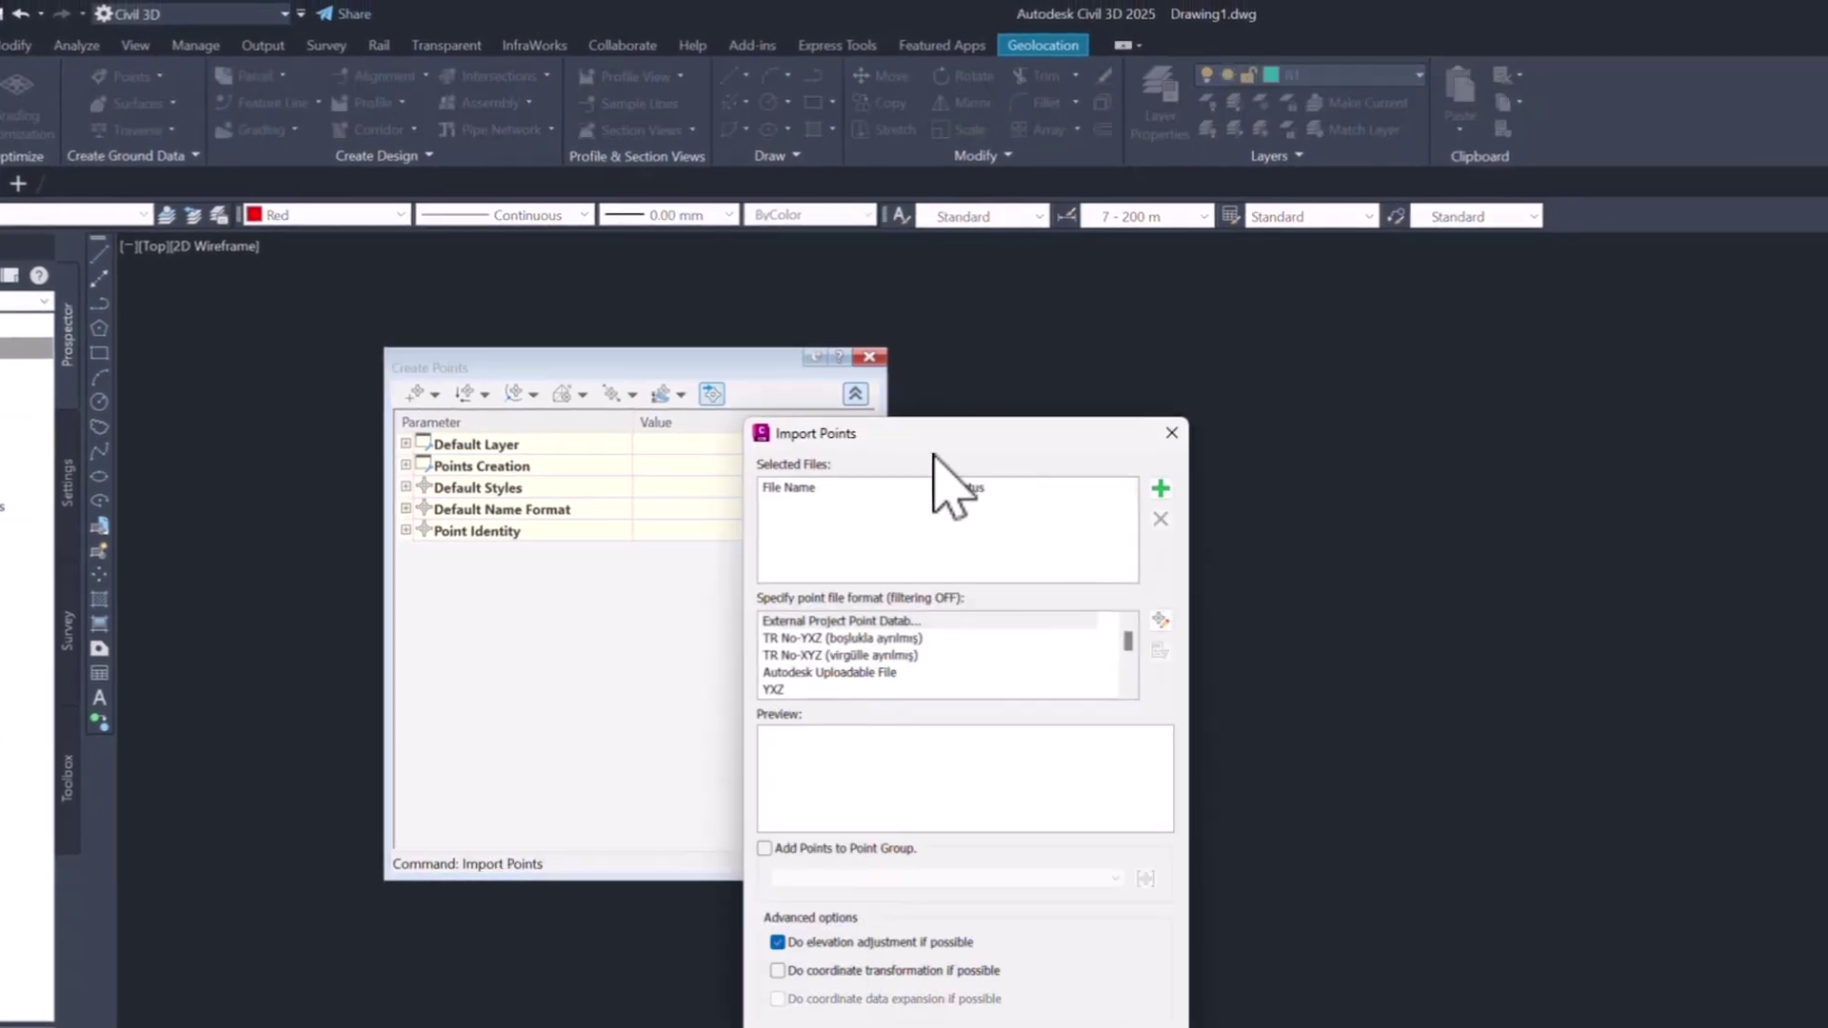
drag(1014, 443, 1197, 366)
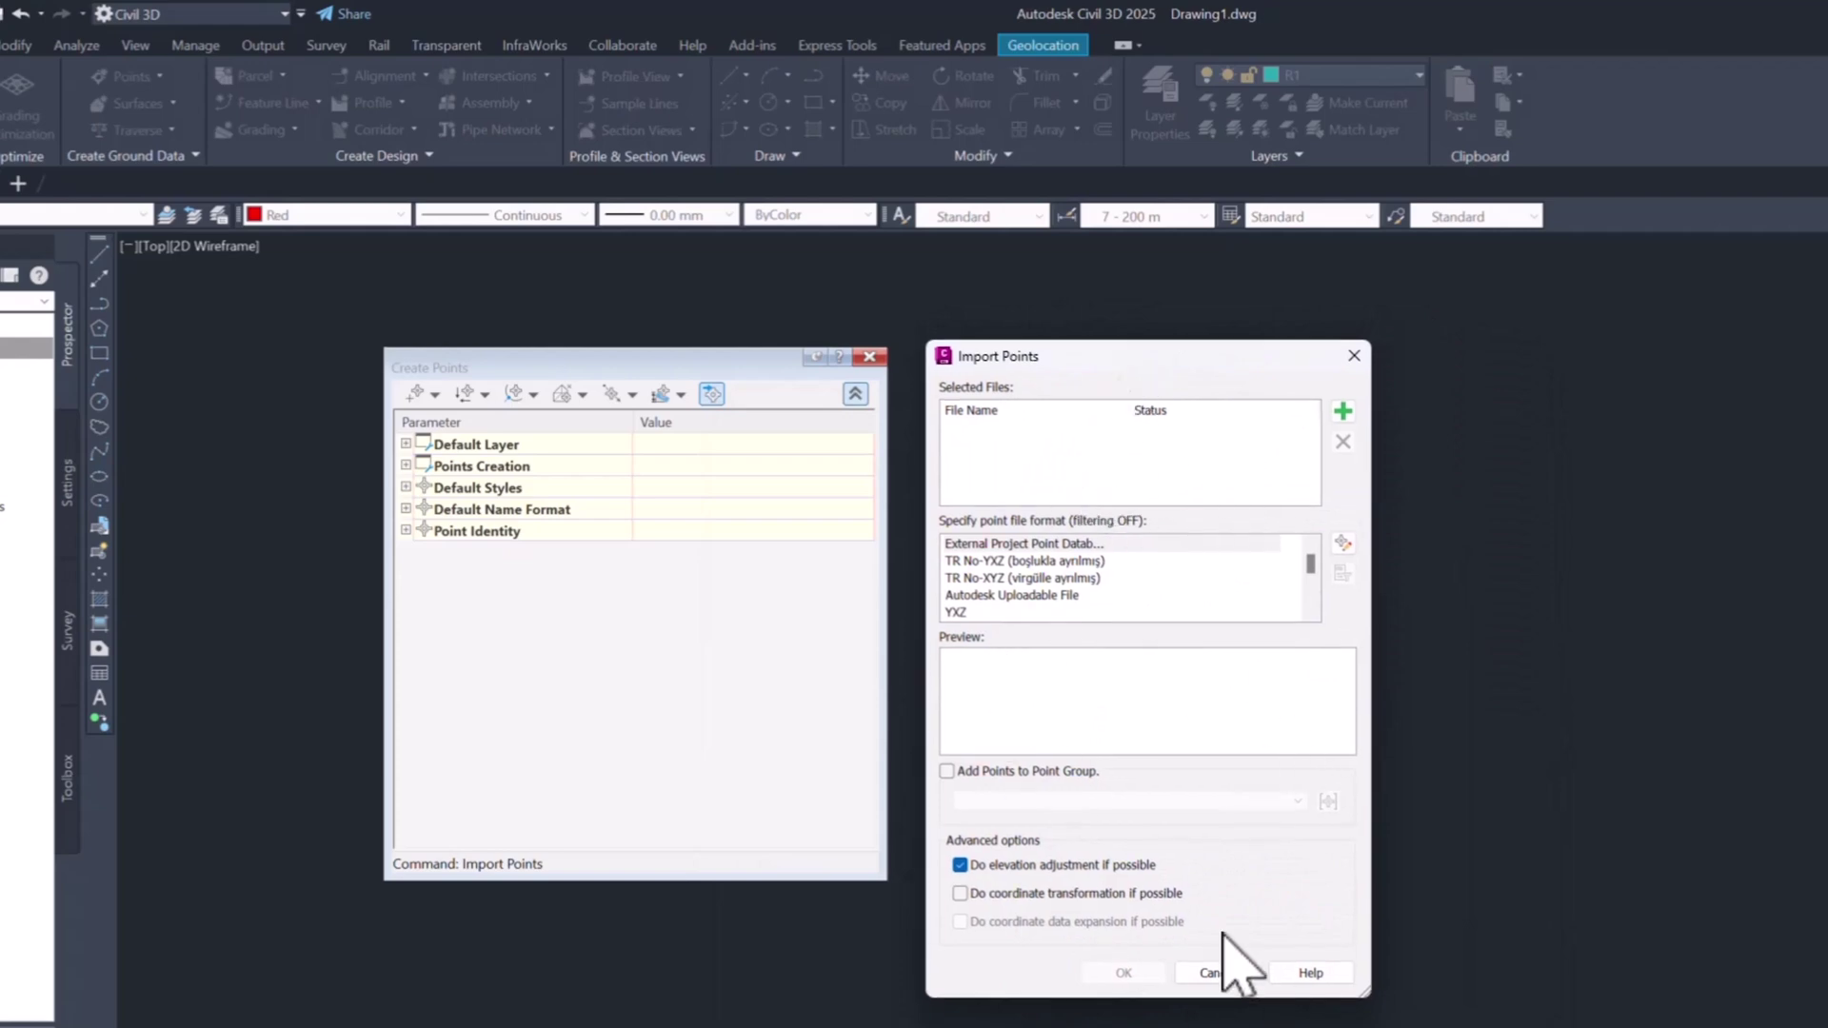
click(1354, 356)
click(869, 357)
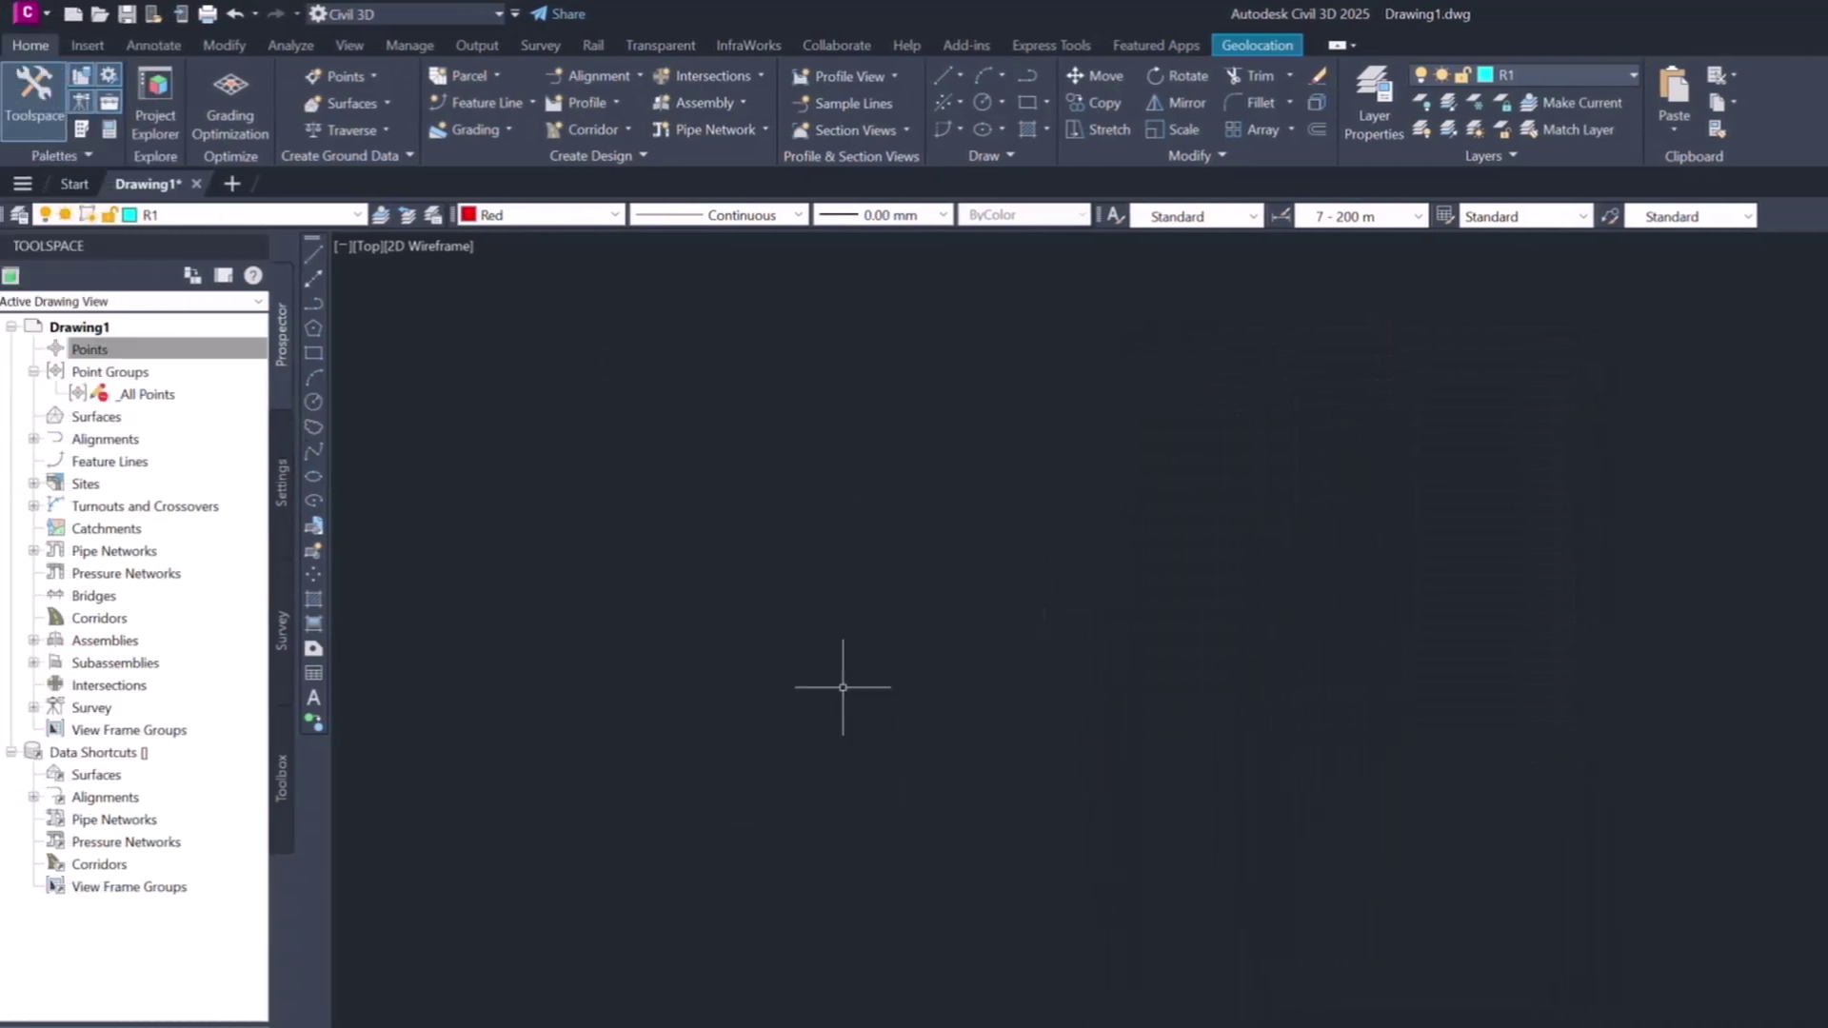
- Queue the ORNEK NOKTA - BOŞLUK İLE AYRILMIŞ file in Insert > Points from File
click(84, 46)
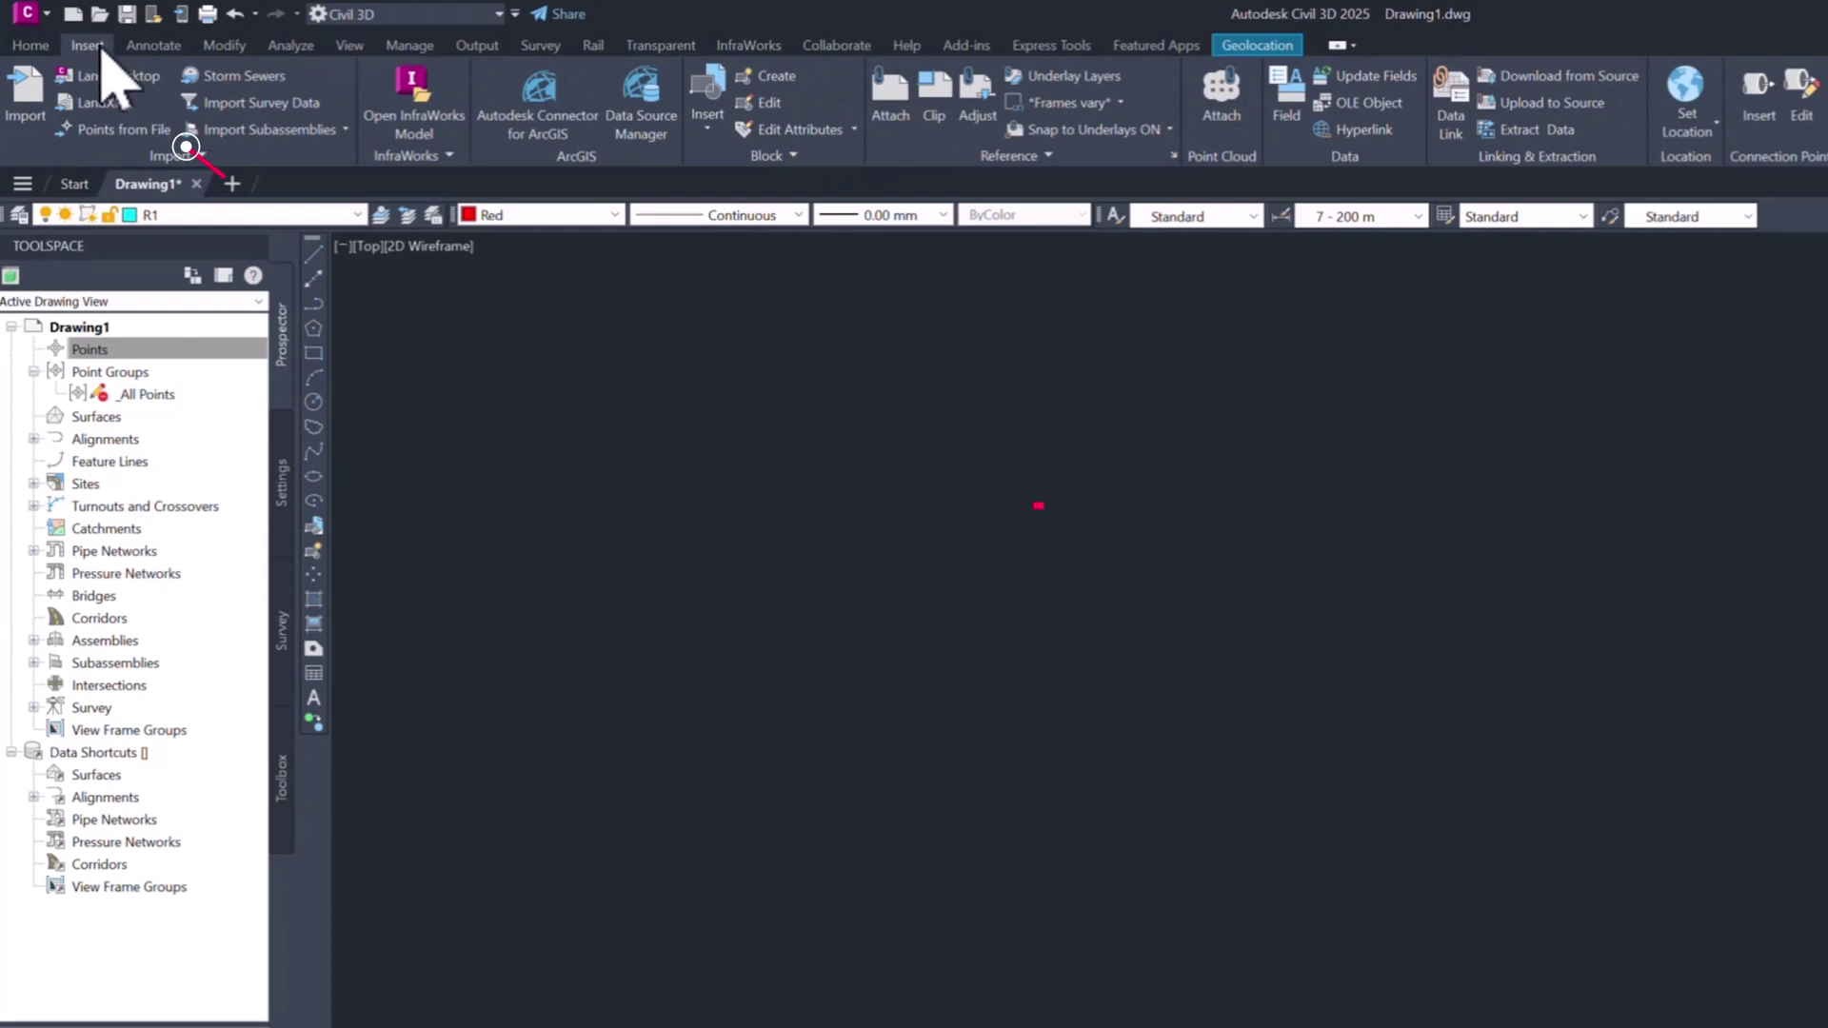
click(95, 129)
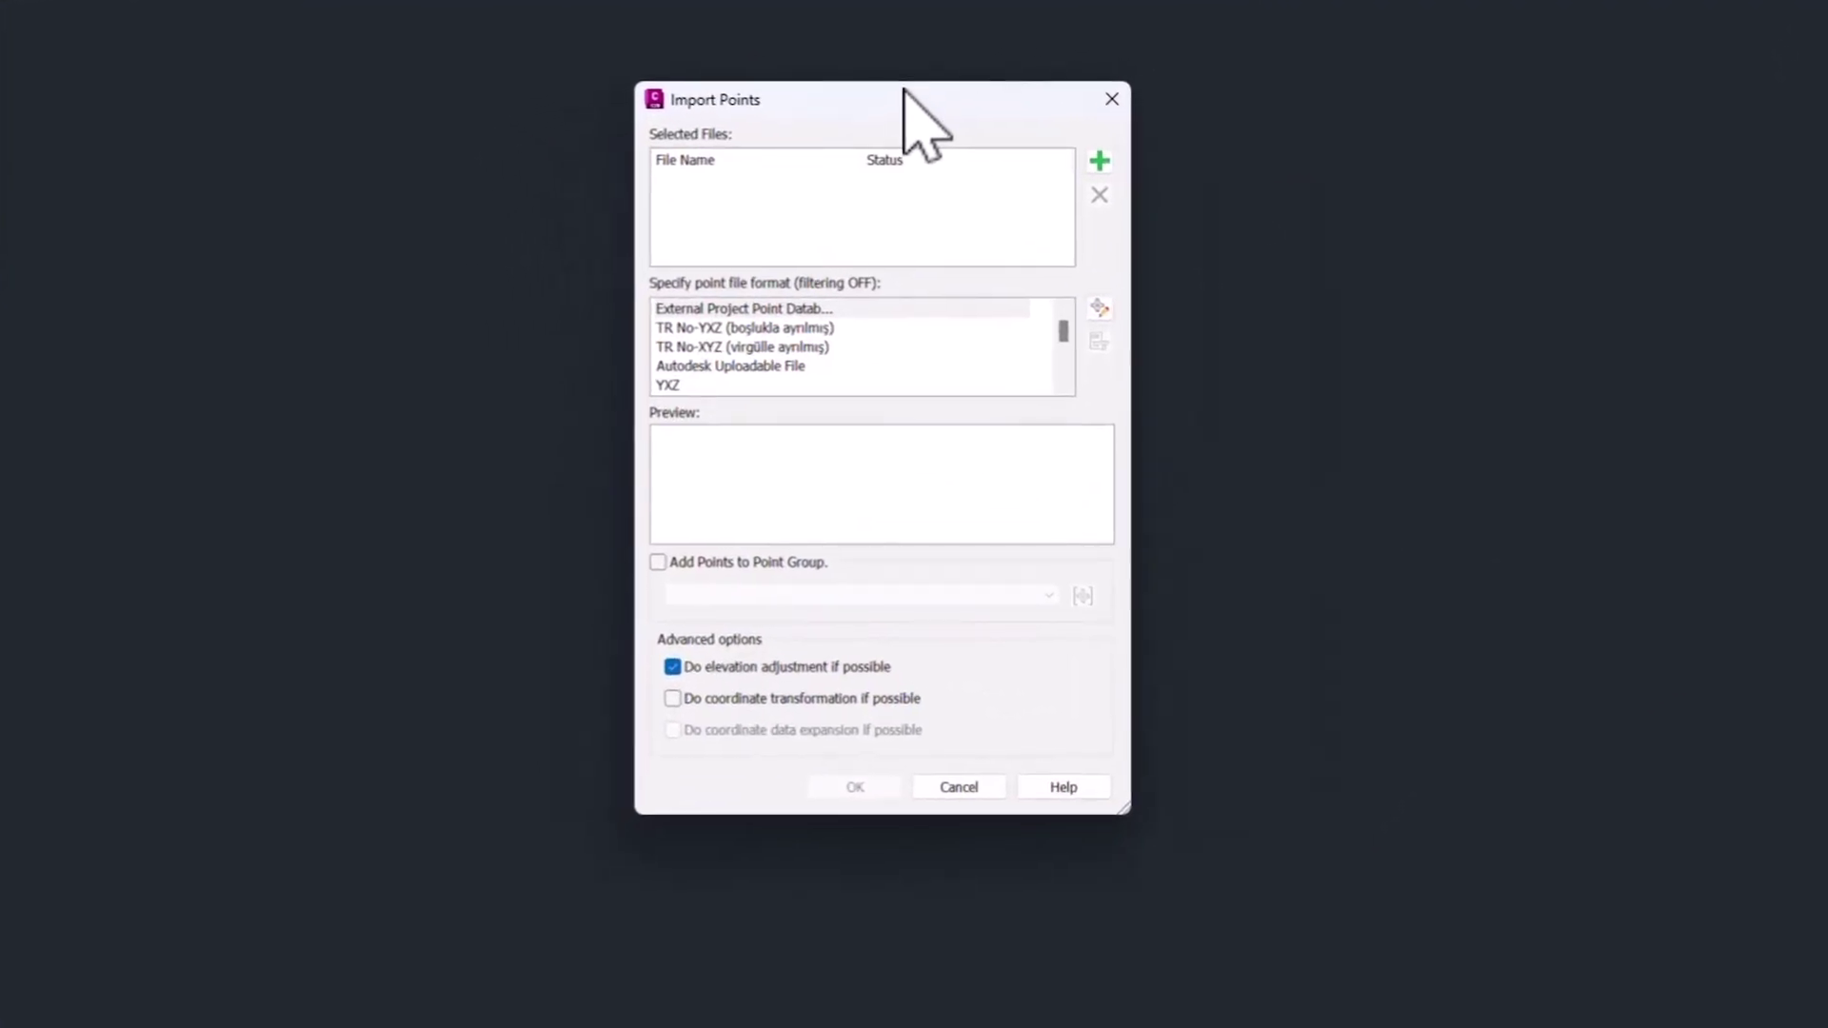
click(1096, 162)
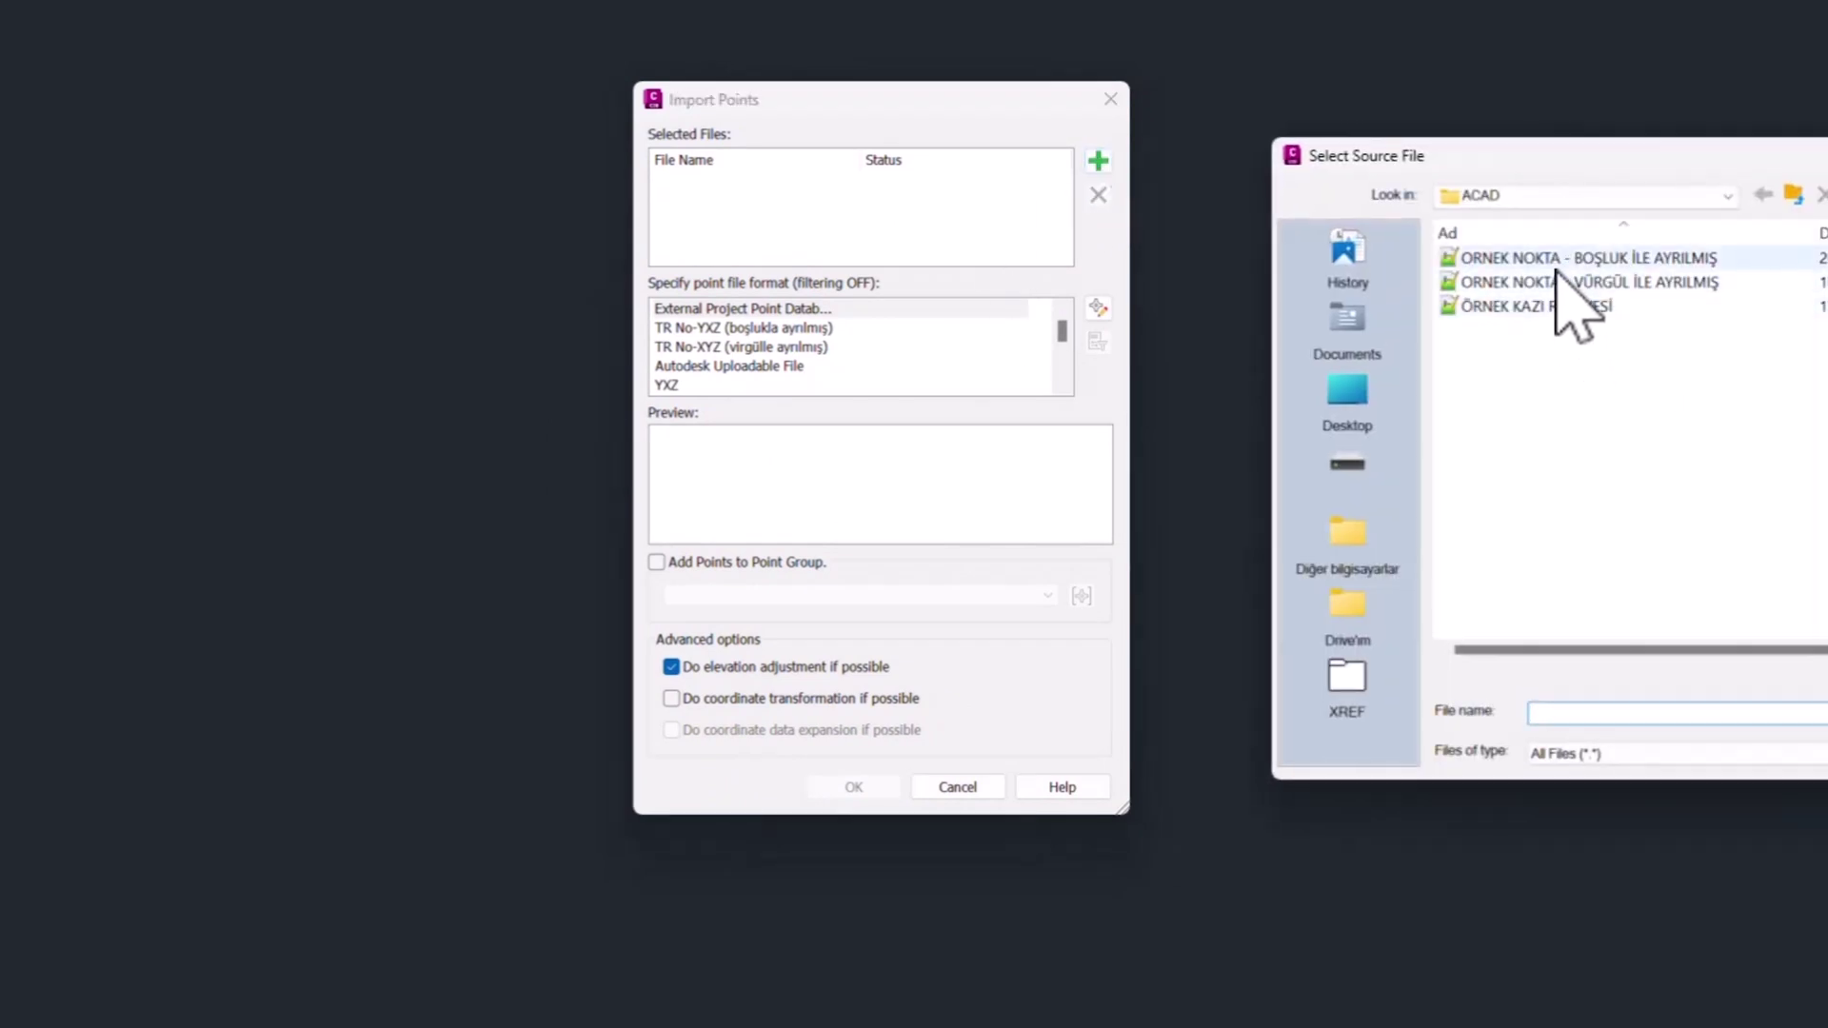
double_click(1557, 267)
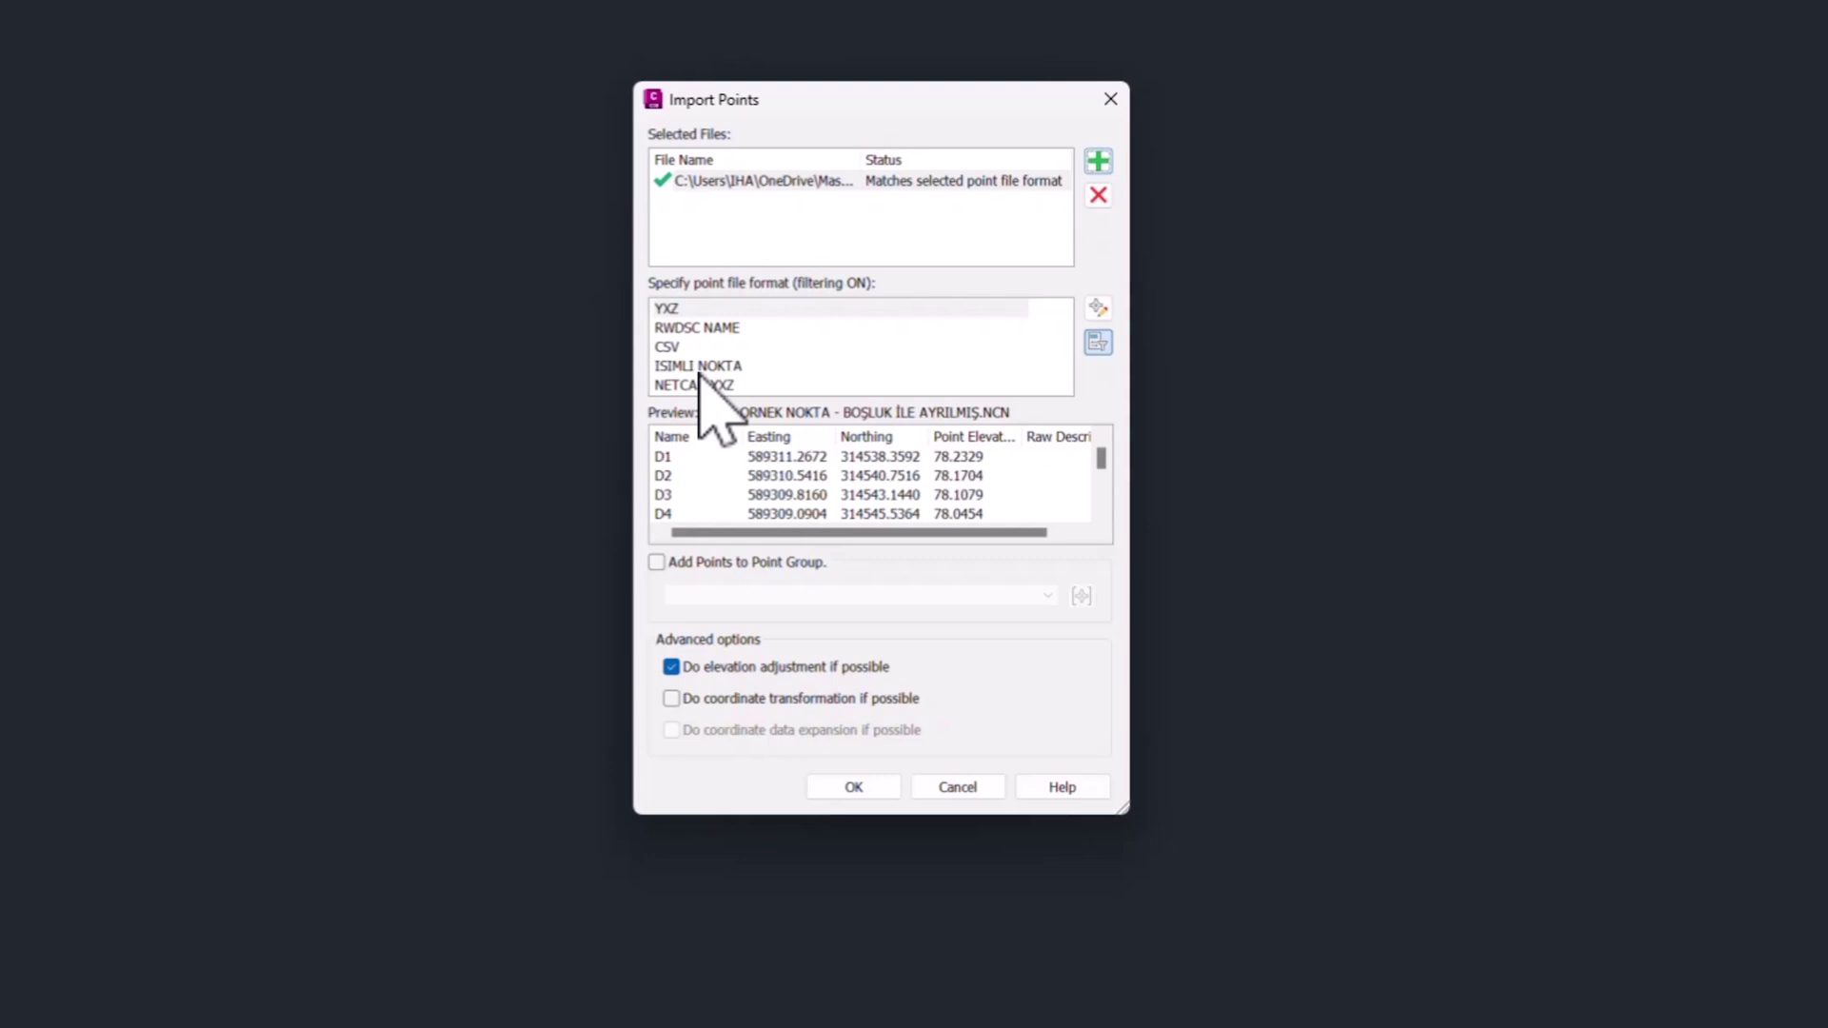
- Choose ISIMLI NOKTA as the file format and tick Add Points to Point Group
click(699, 371)
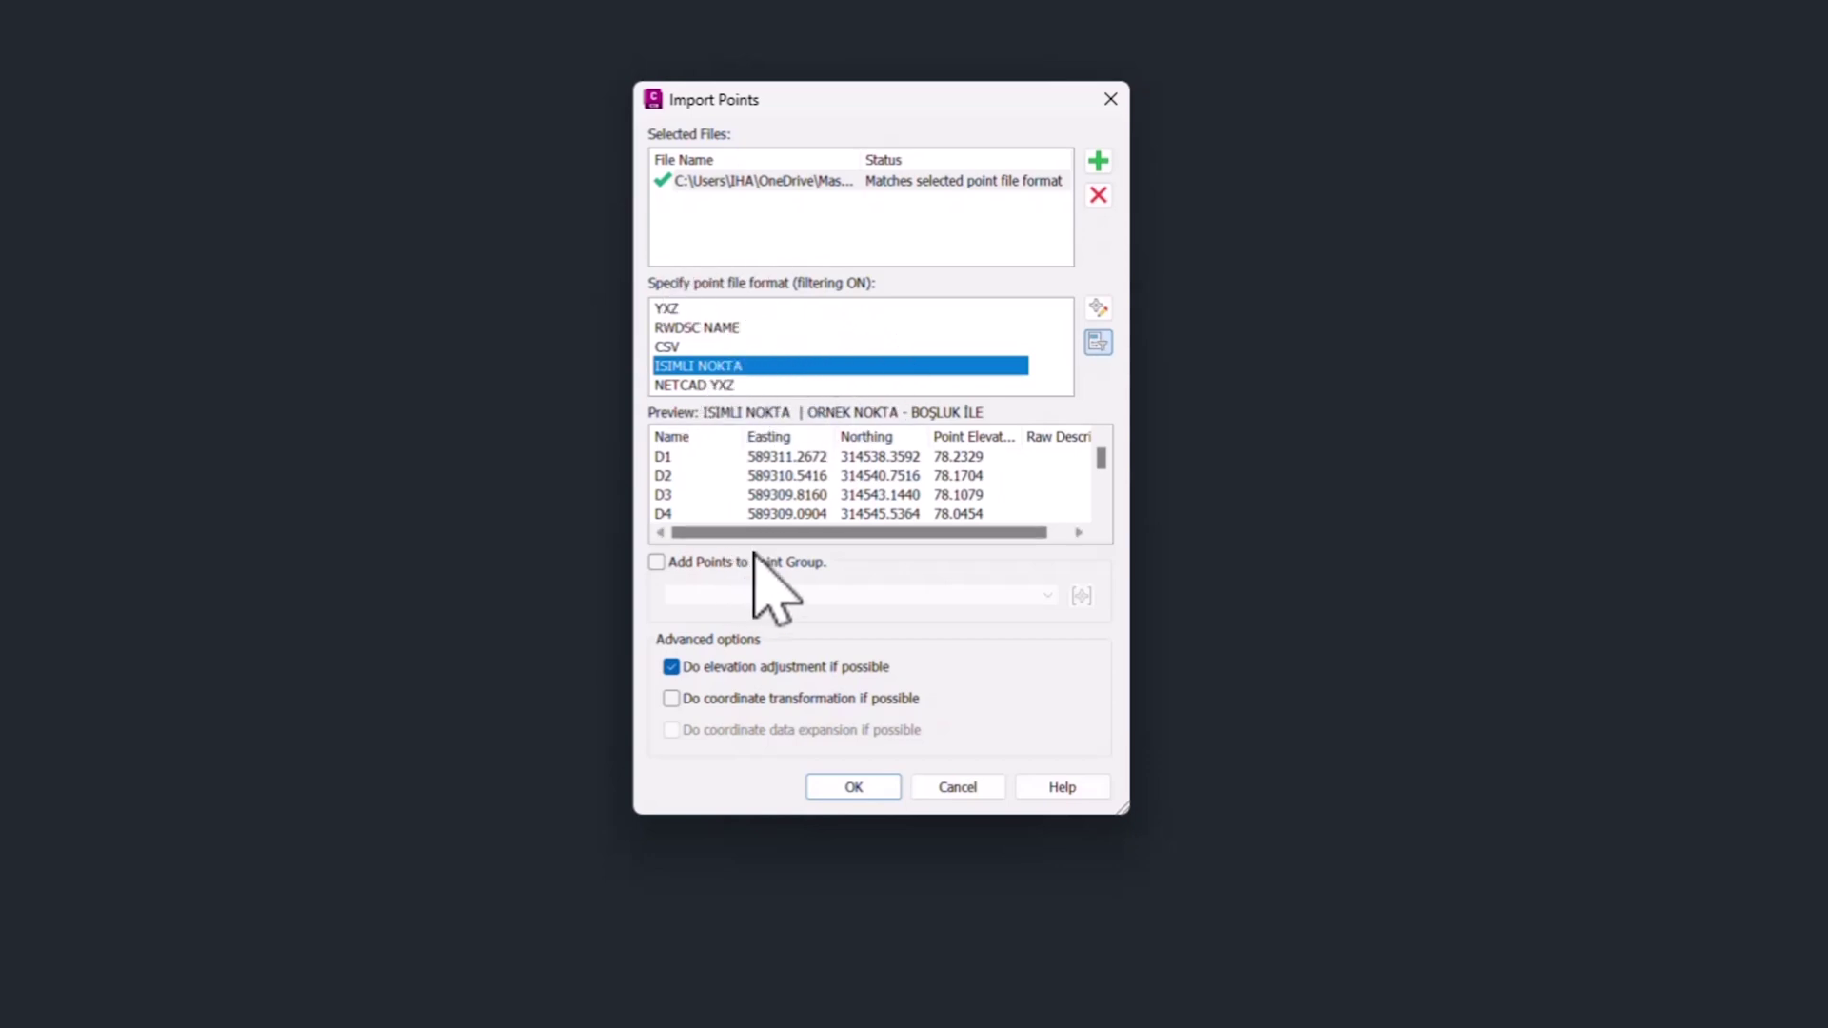
click(657, 563)
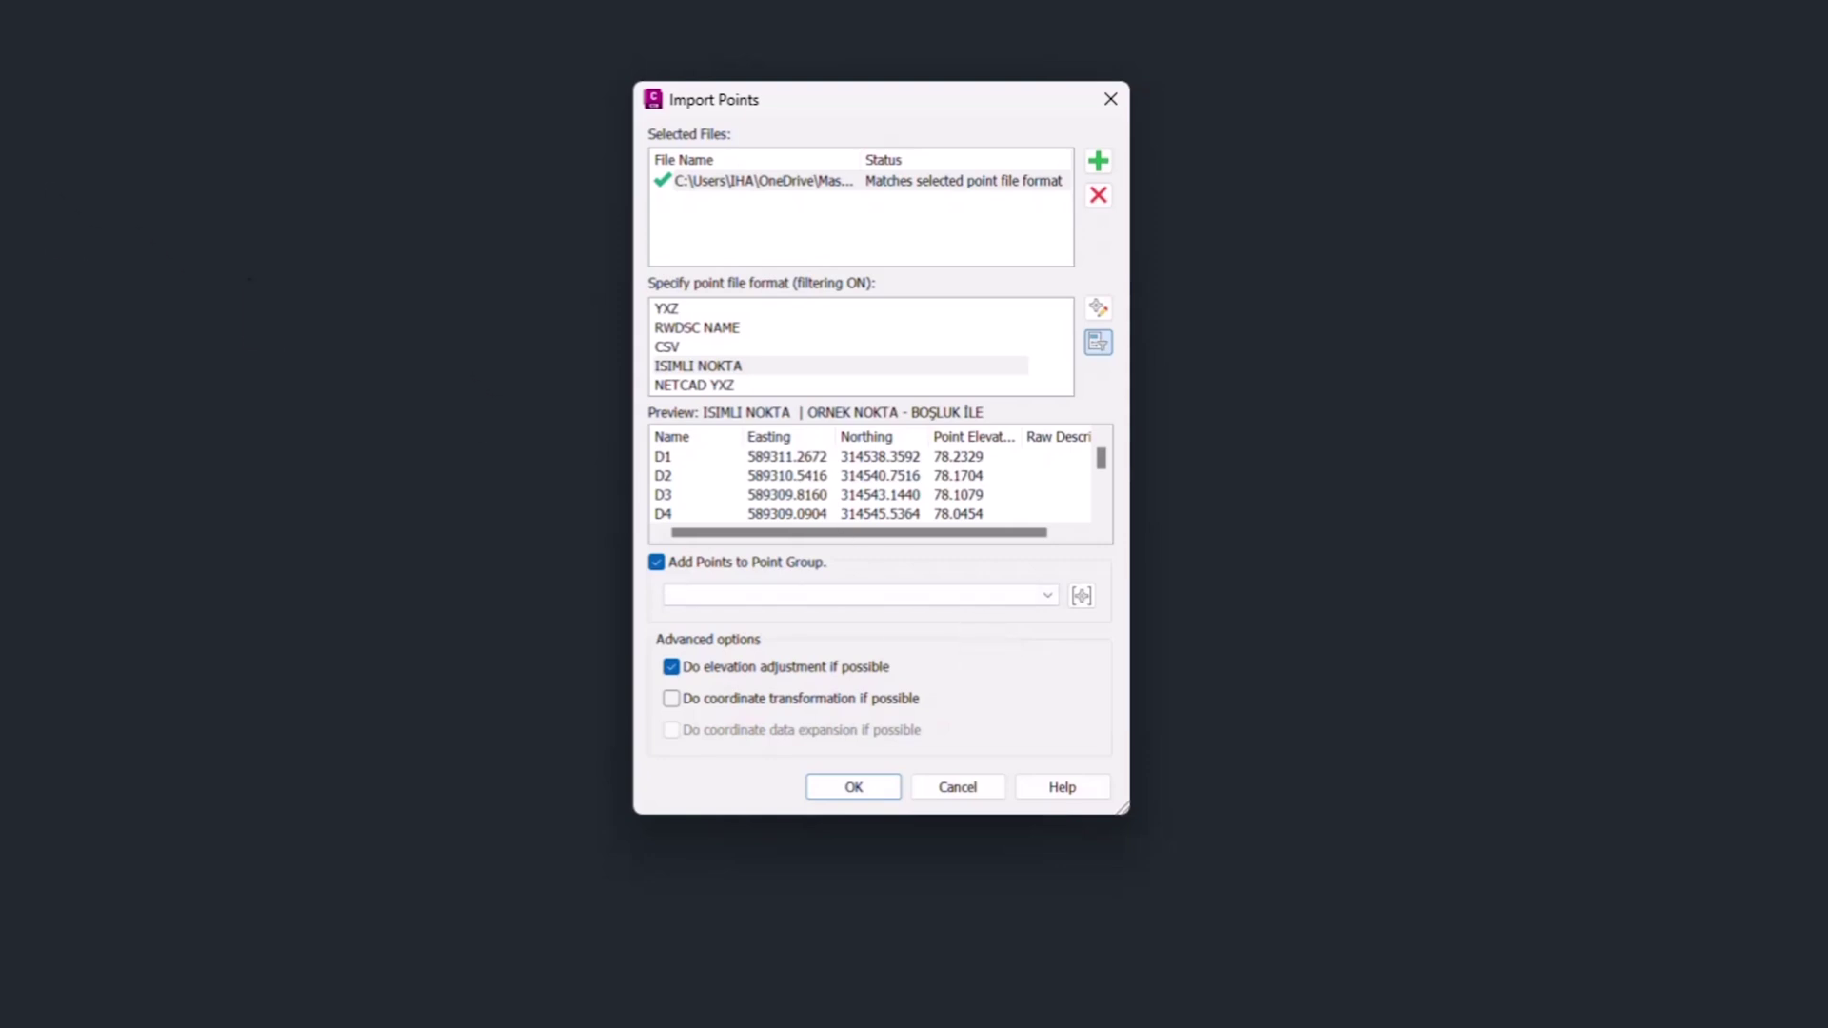
- Create a new point group named GRUP 1 and select it as the import destination
click(738, 596)
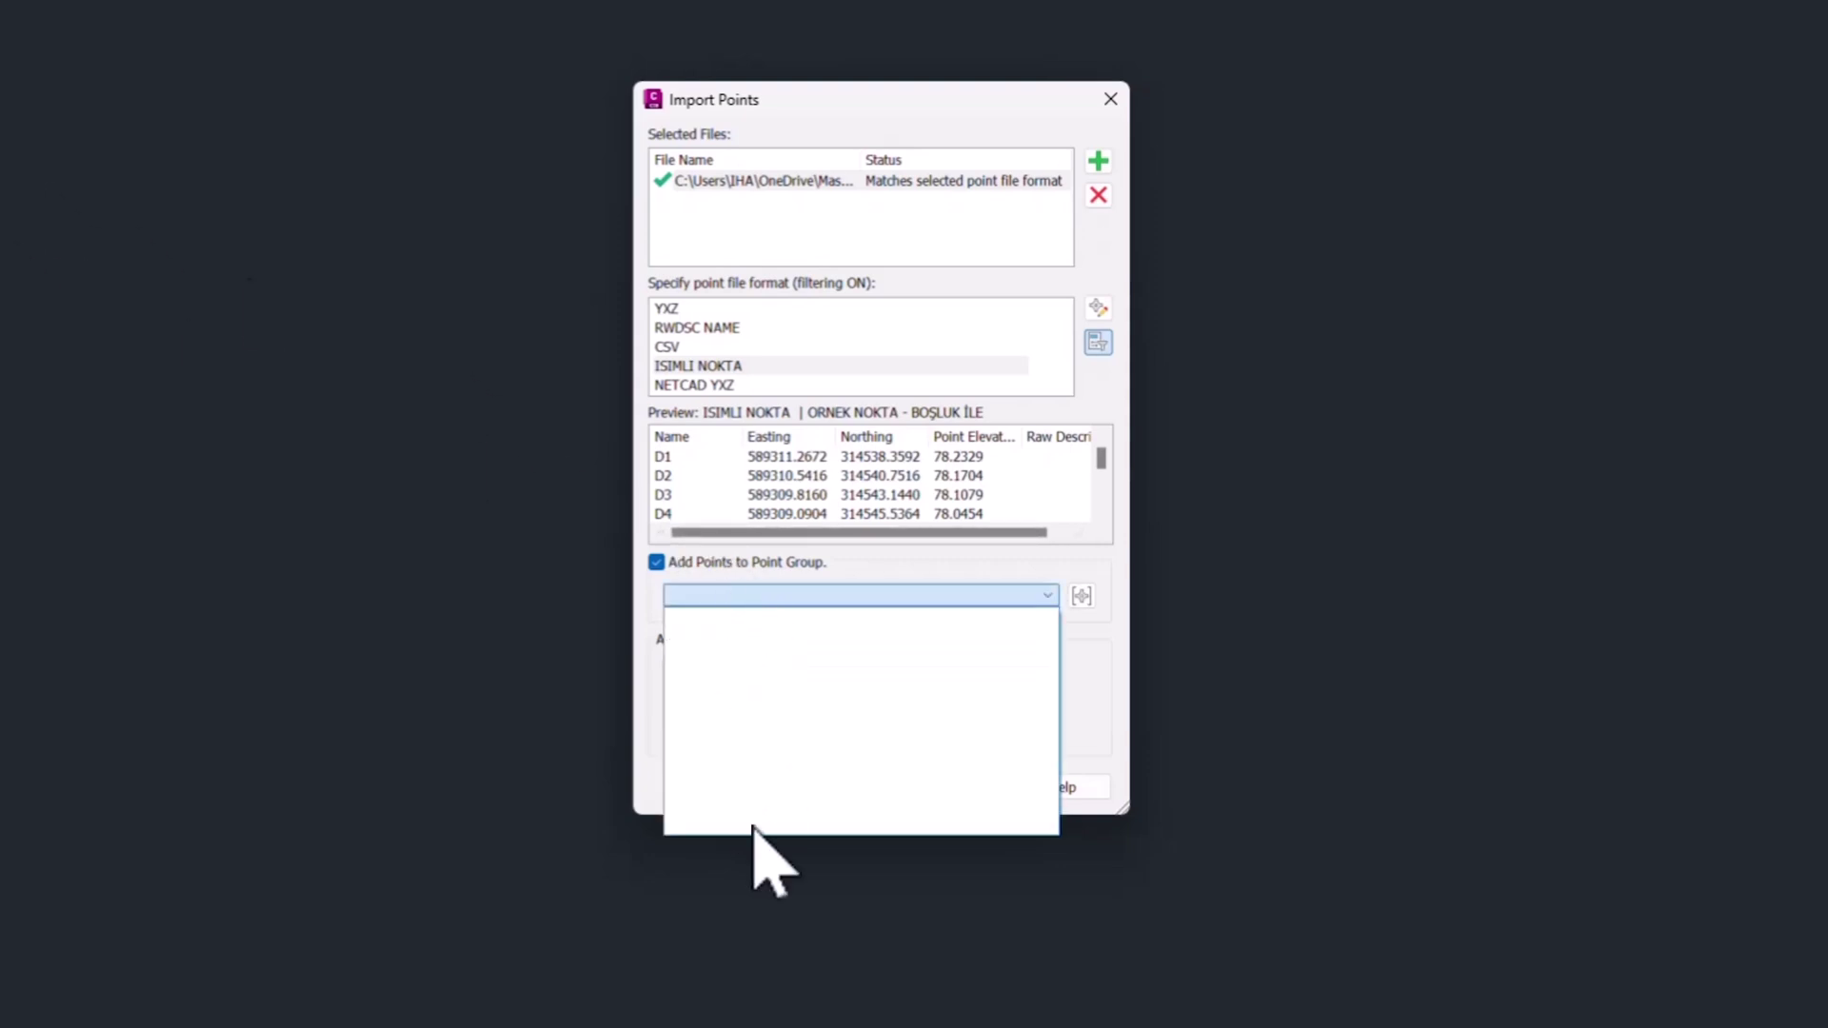
click(803, 750)
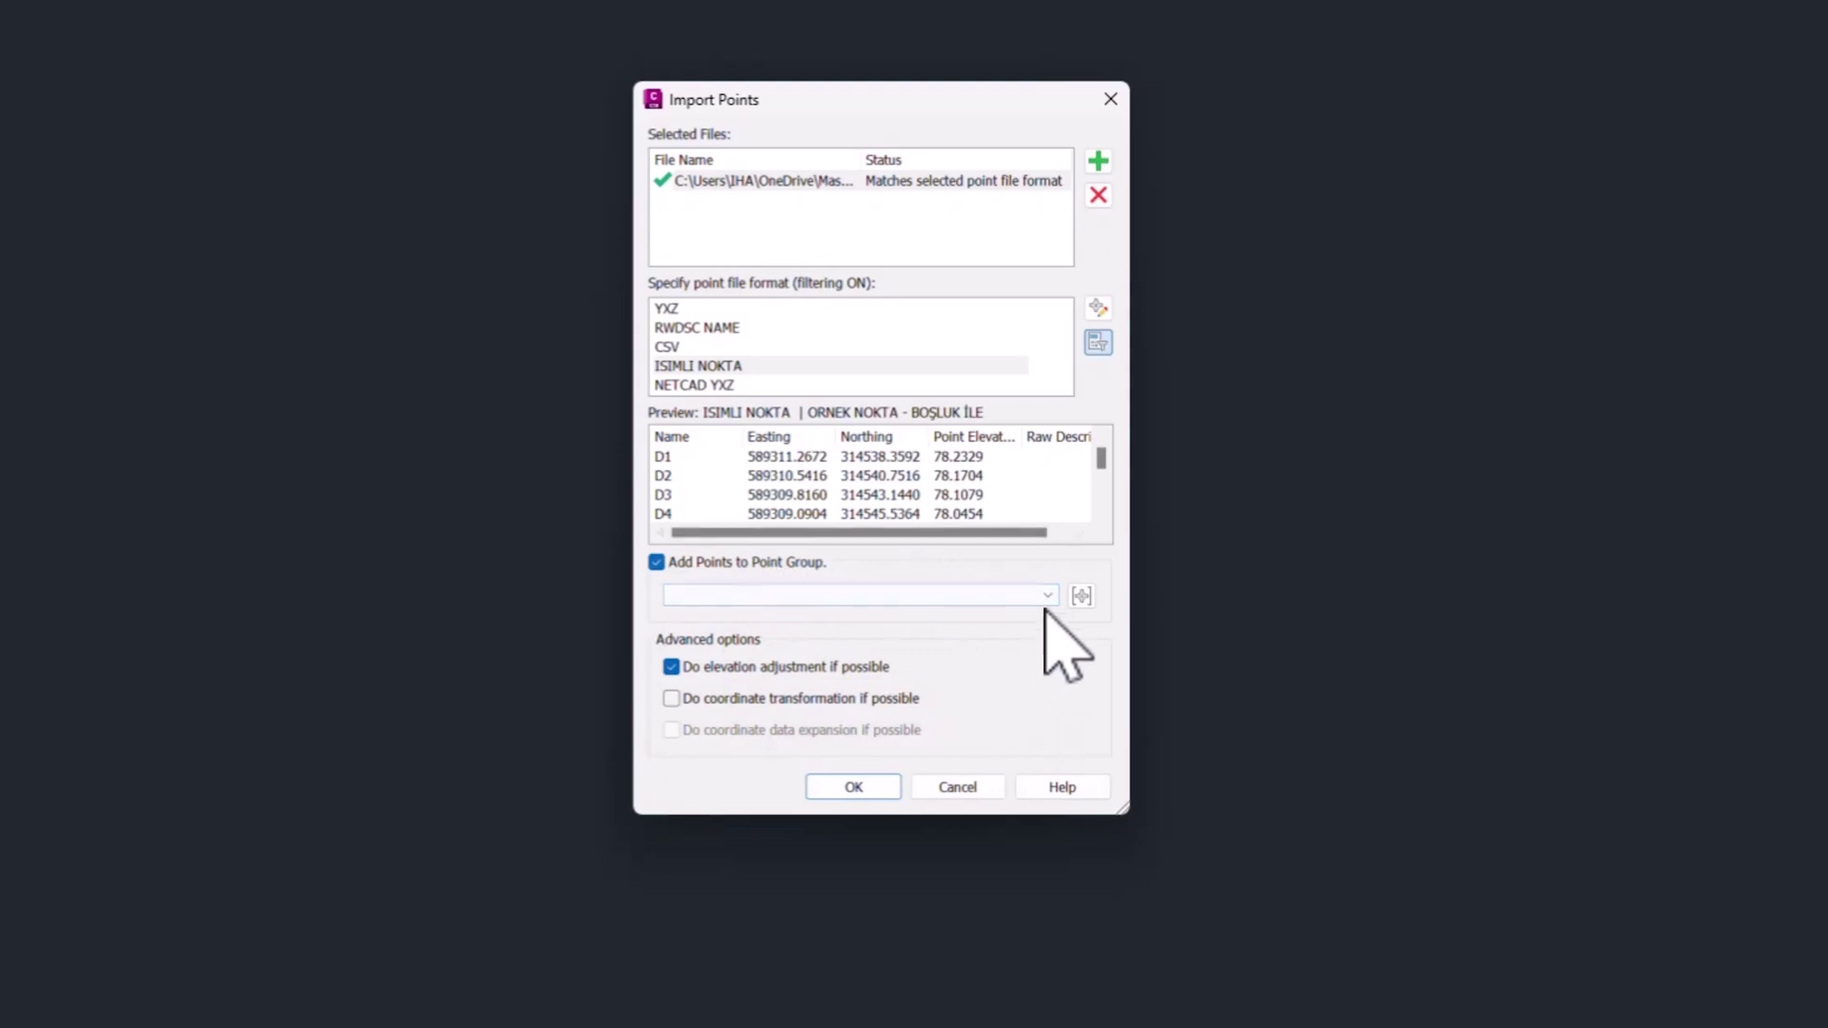
click(1082, 598)
text(GRUP 1)
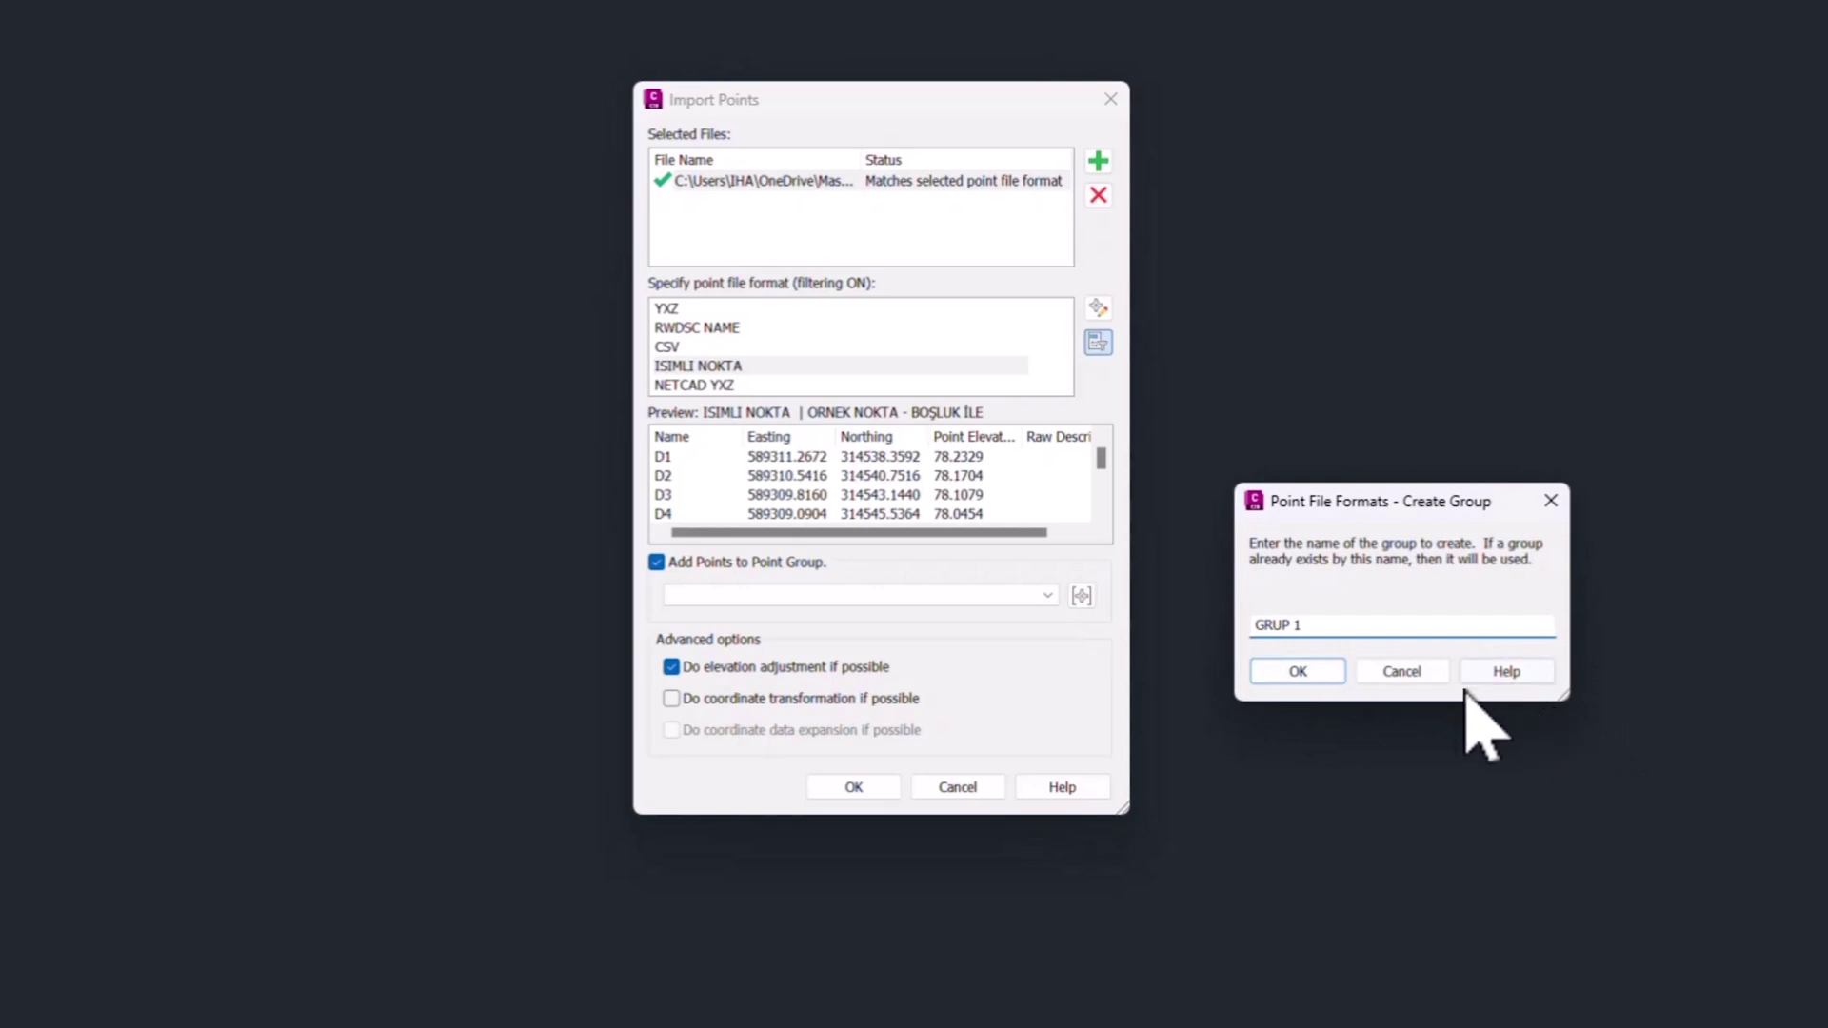
click(1333, 671)
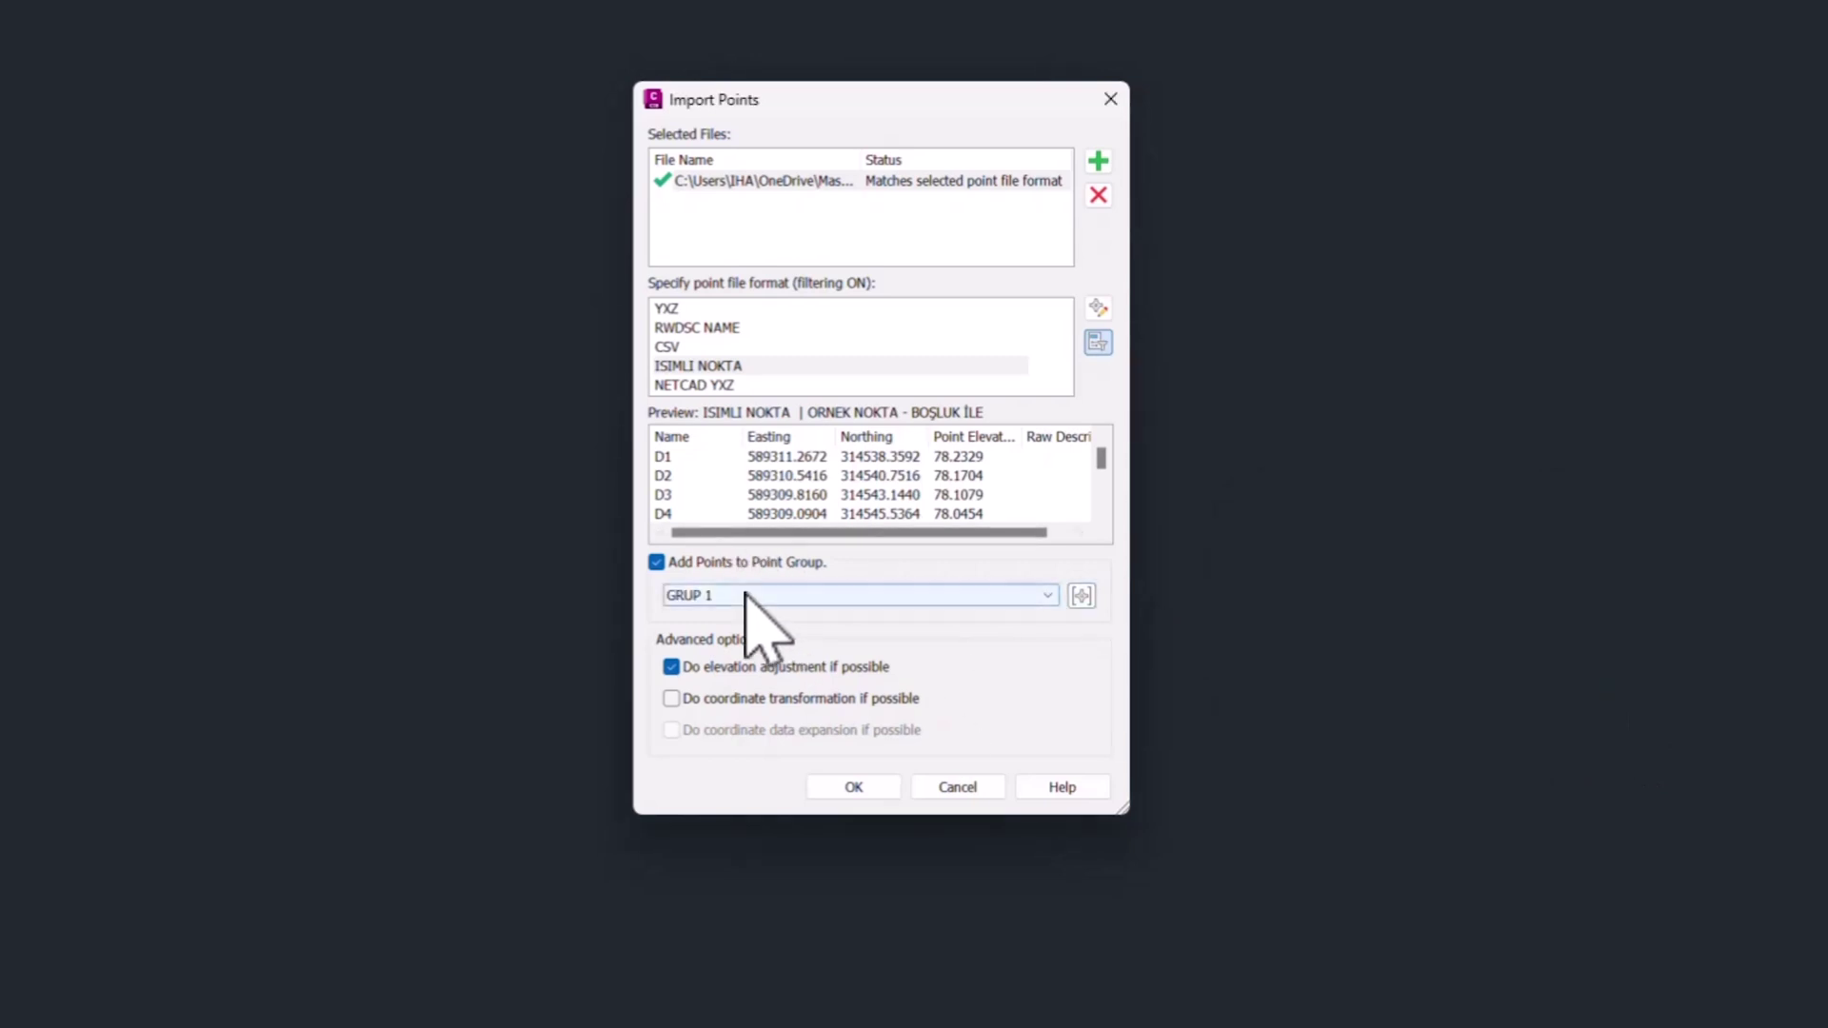
click(698, 597)
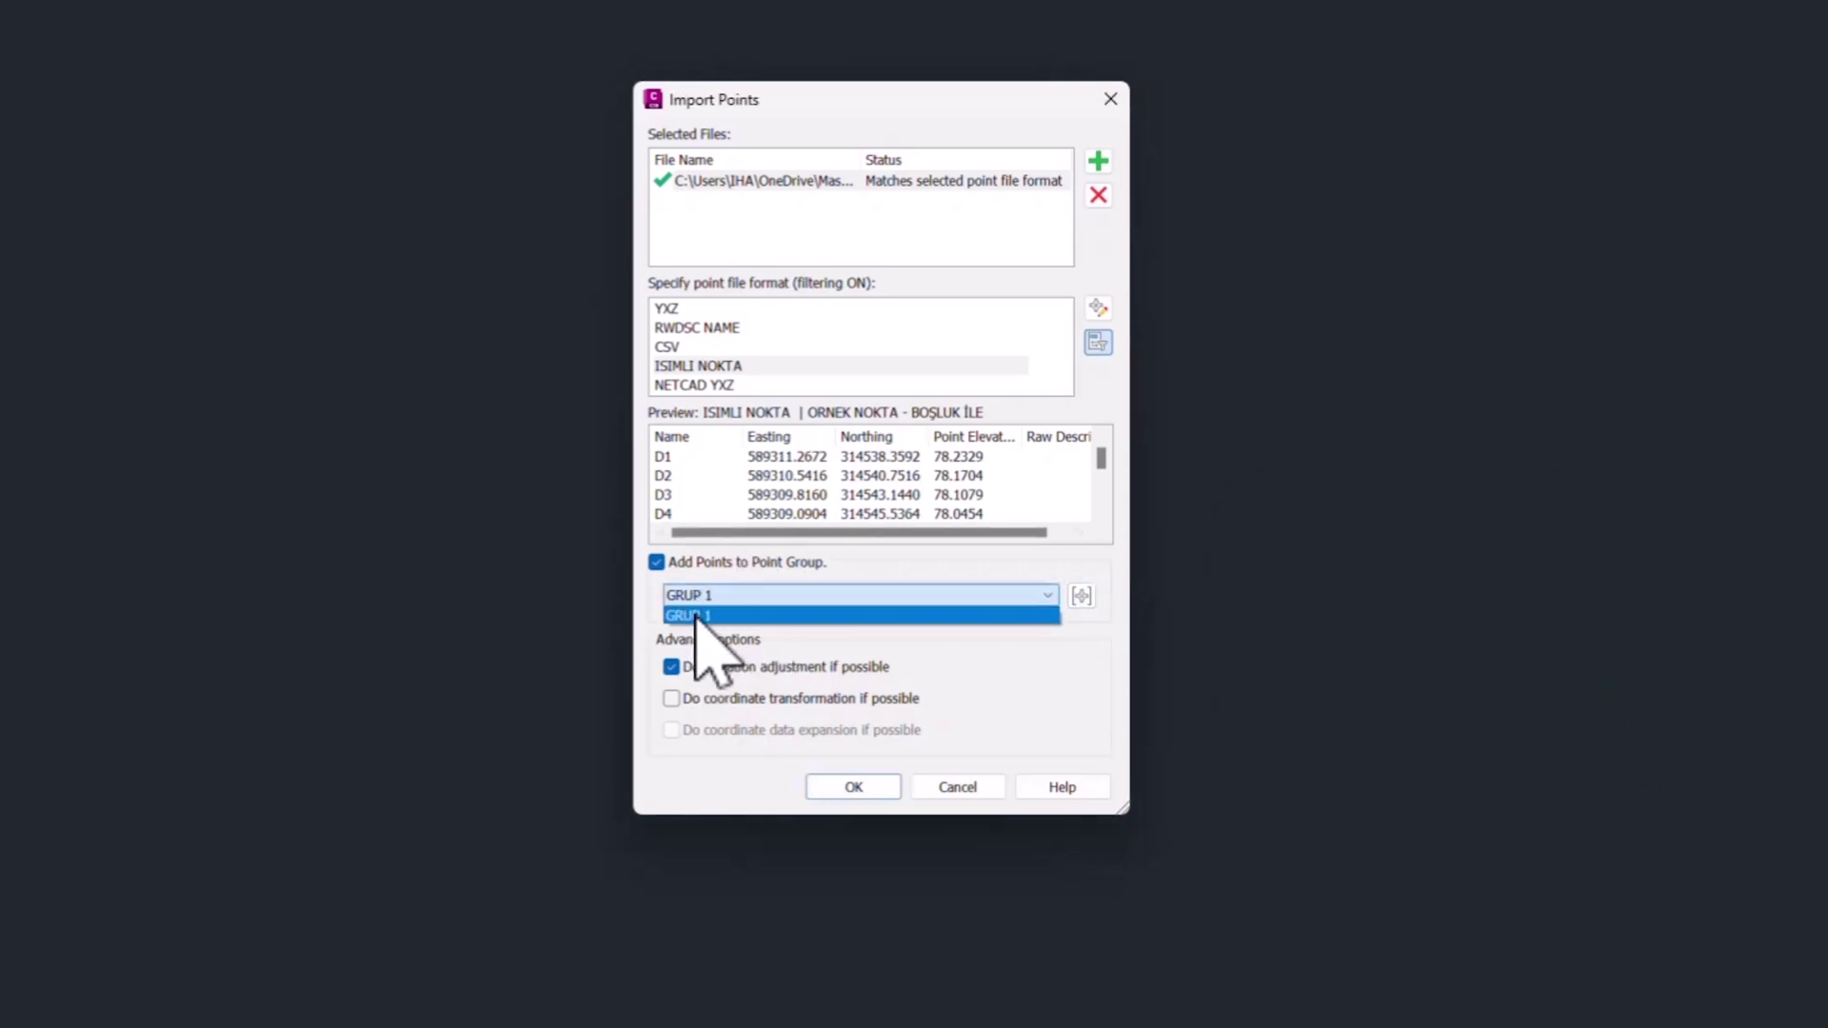
click(703, 597)
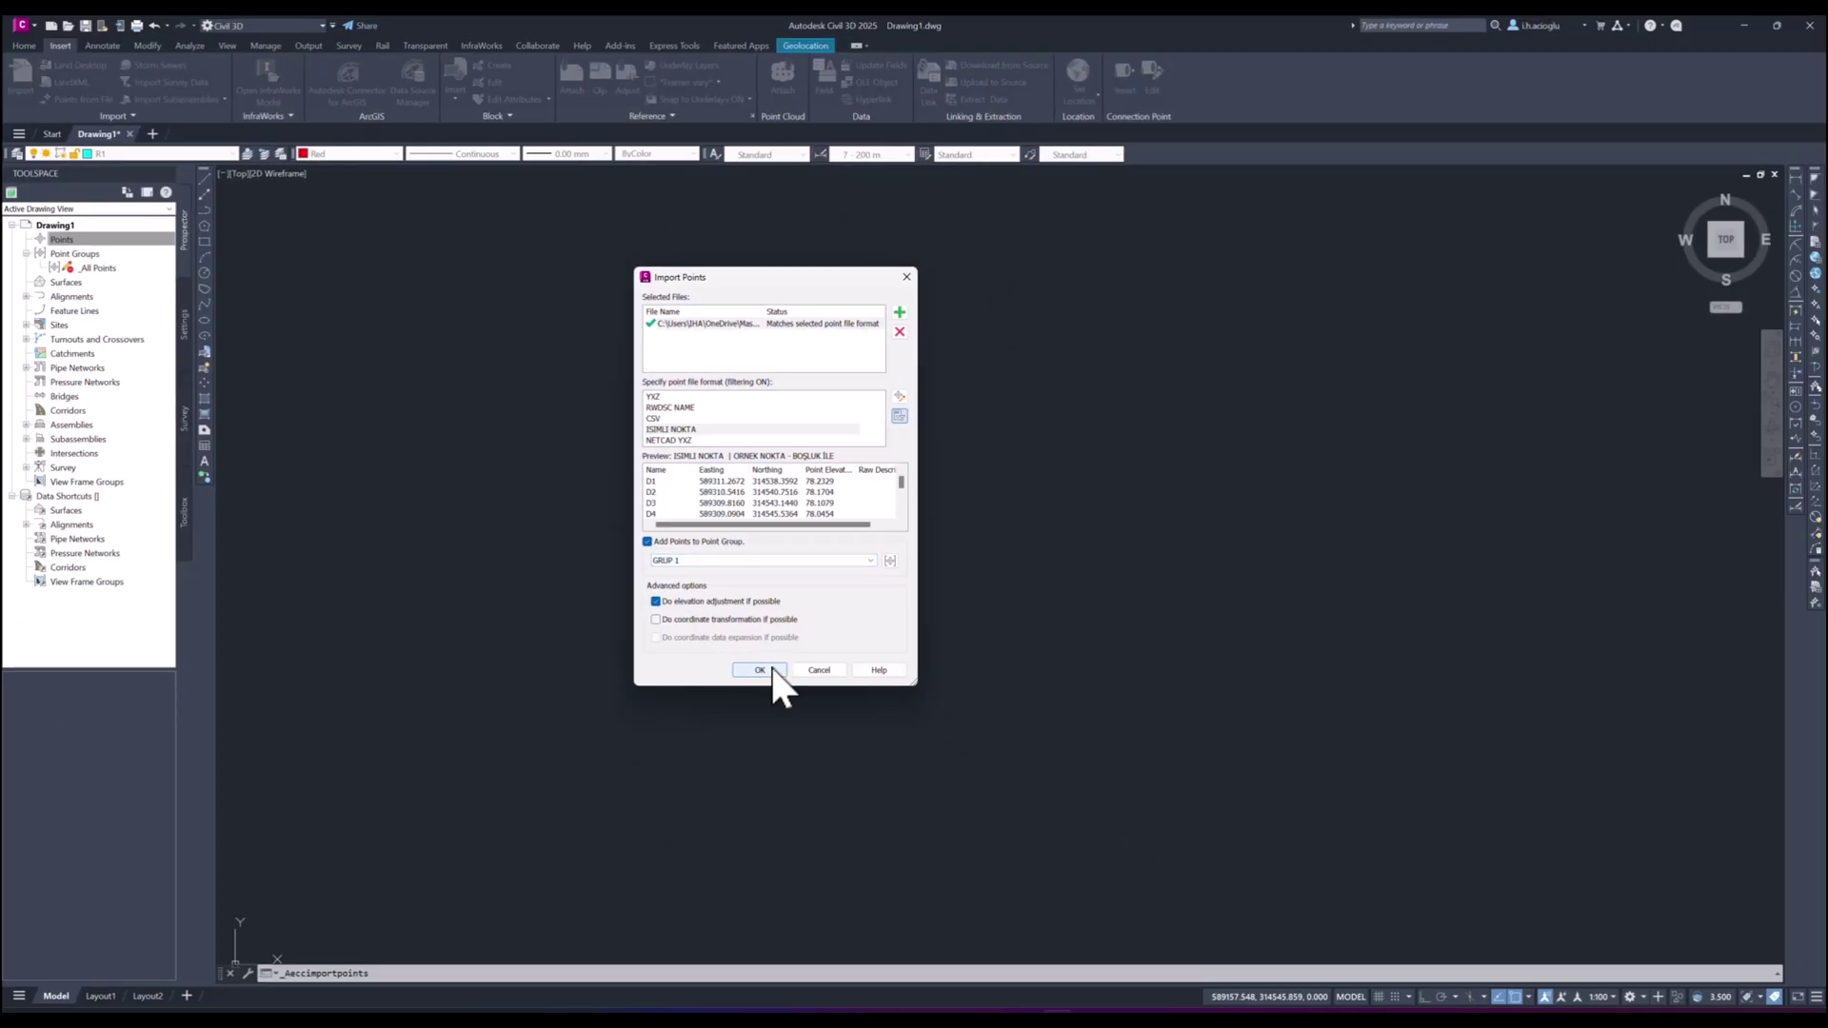
click(762, 671)
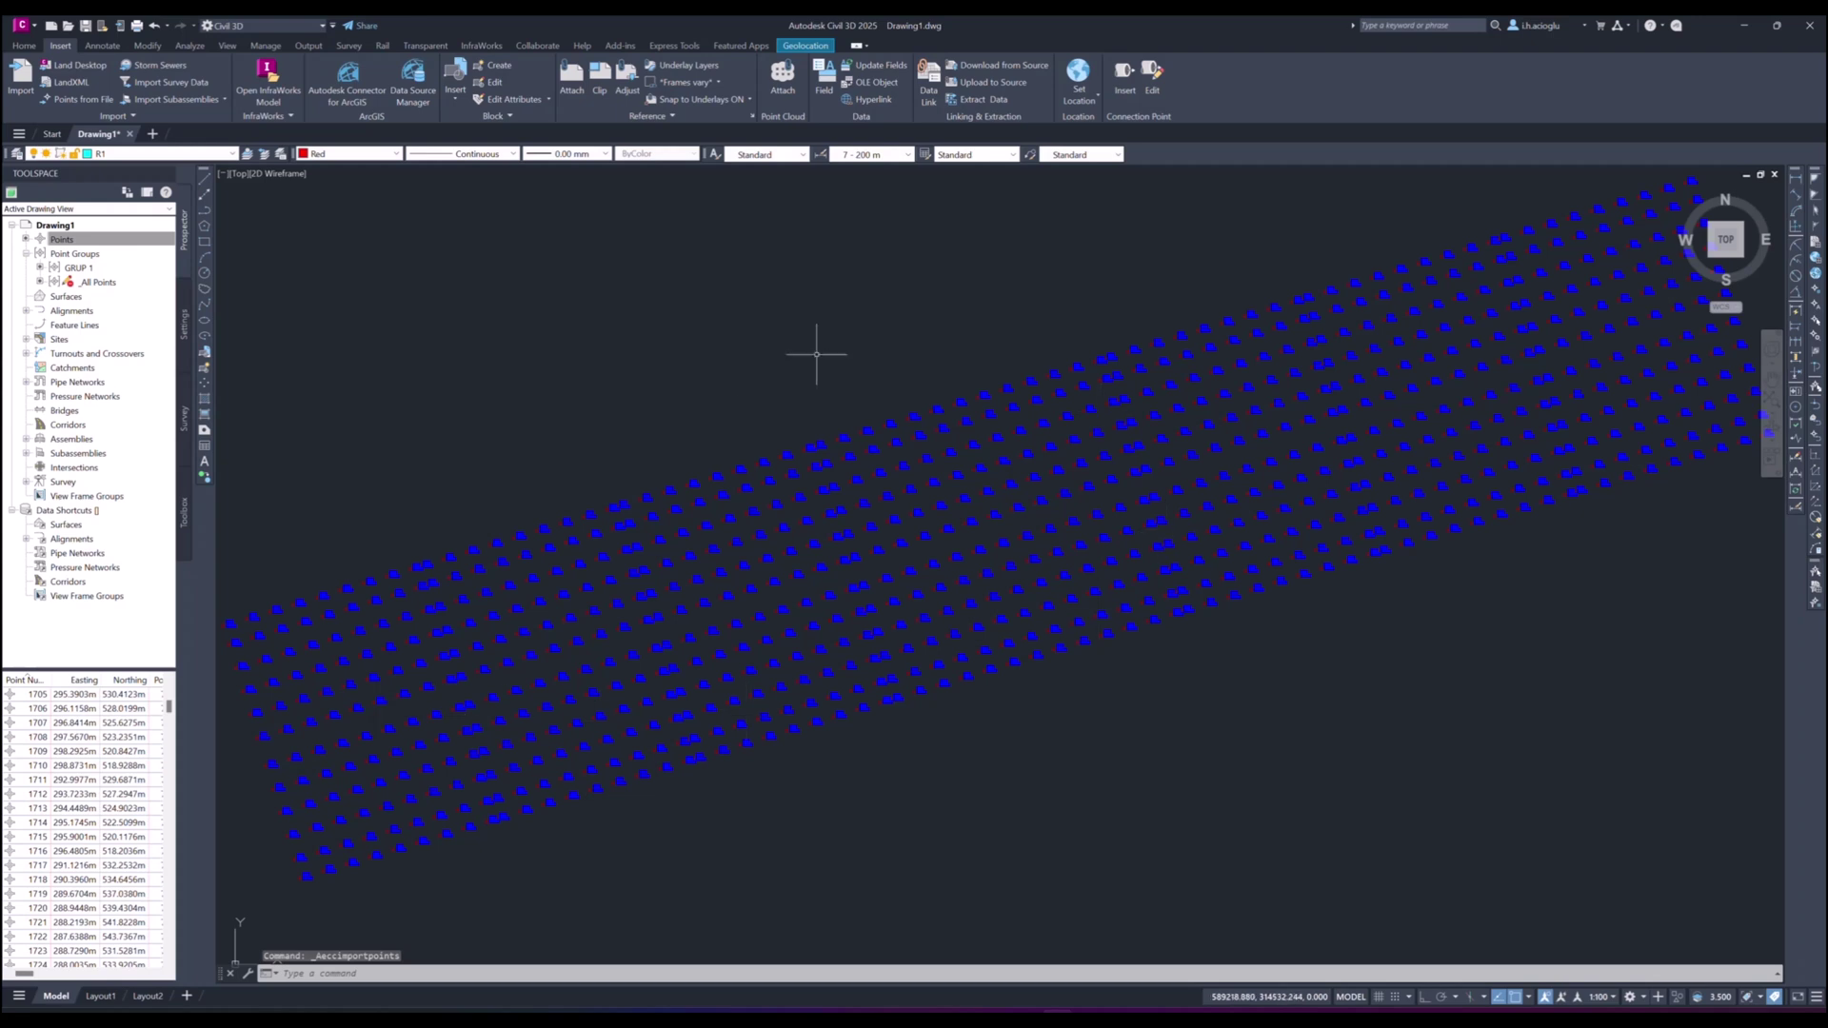
click(84, 268)
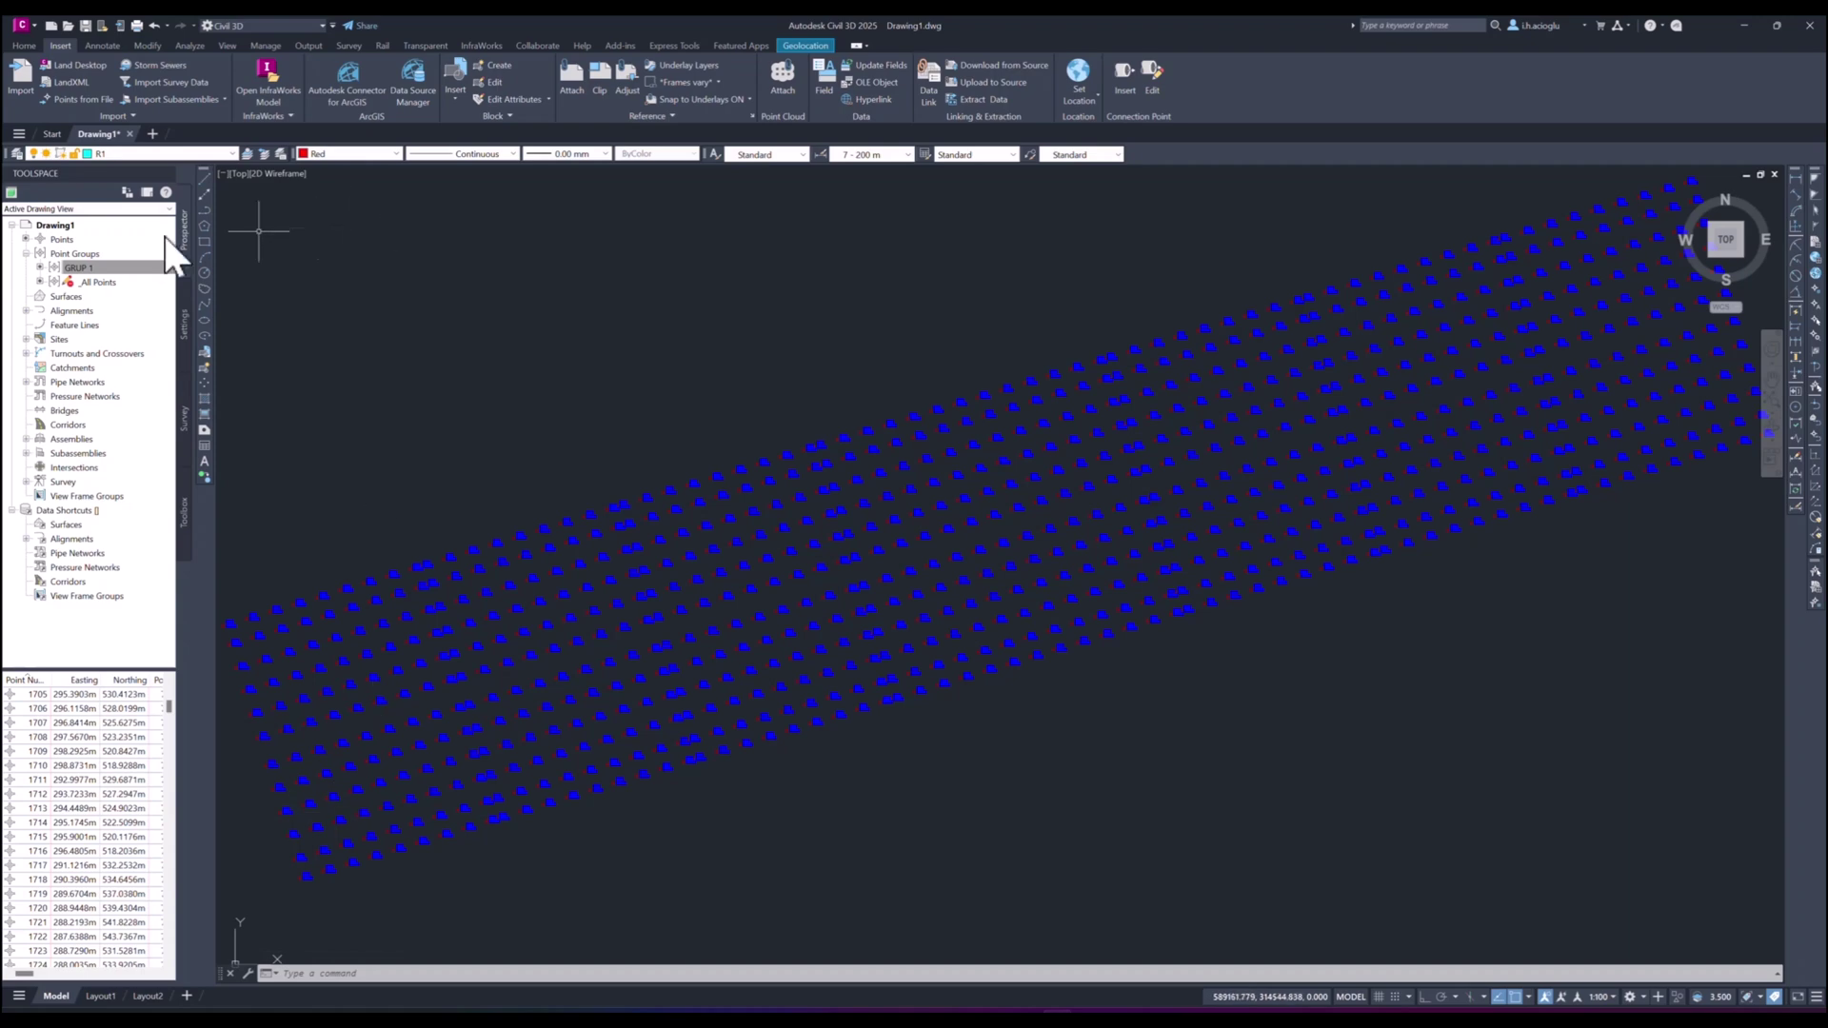
click(112, 265)
key(Escape)
key(Escape)
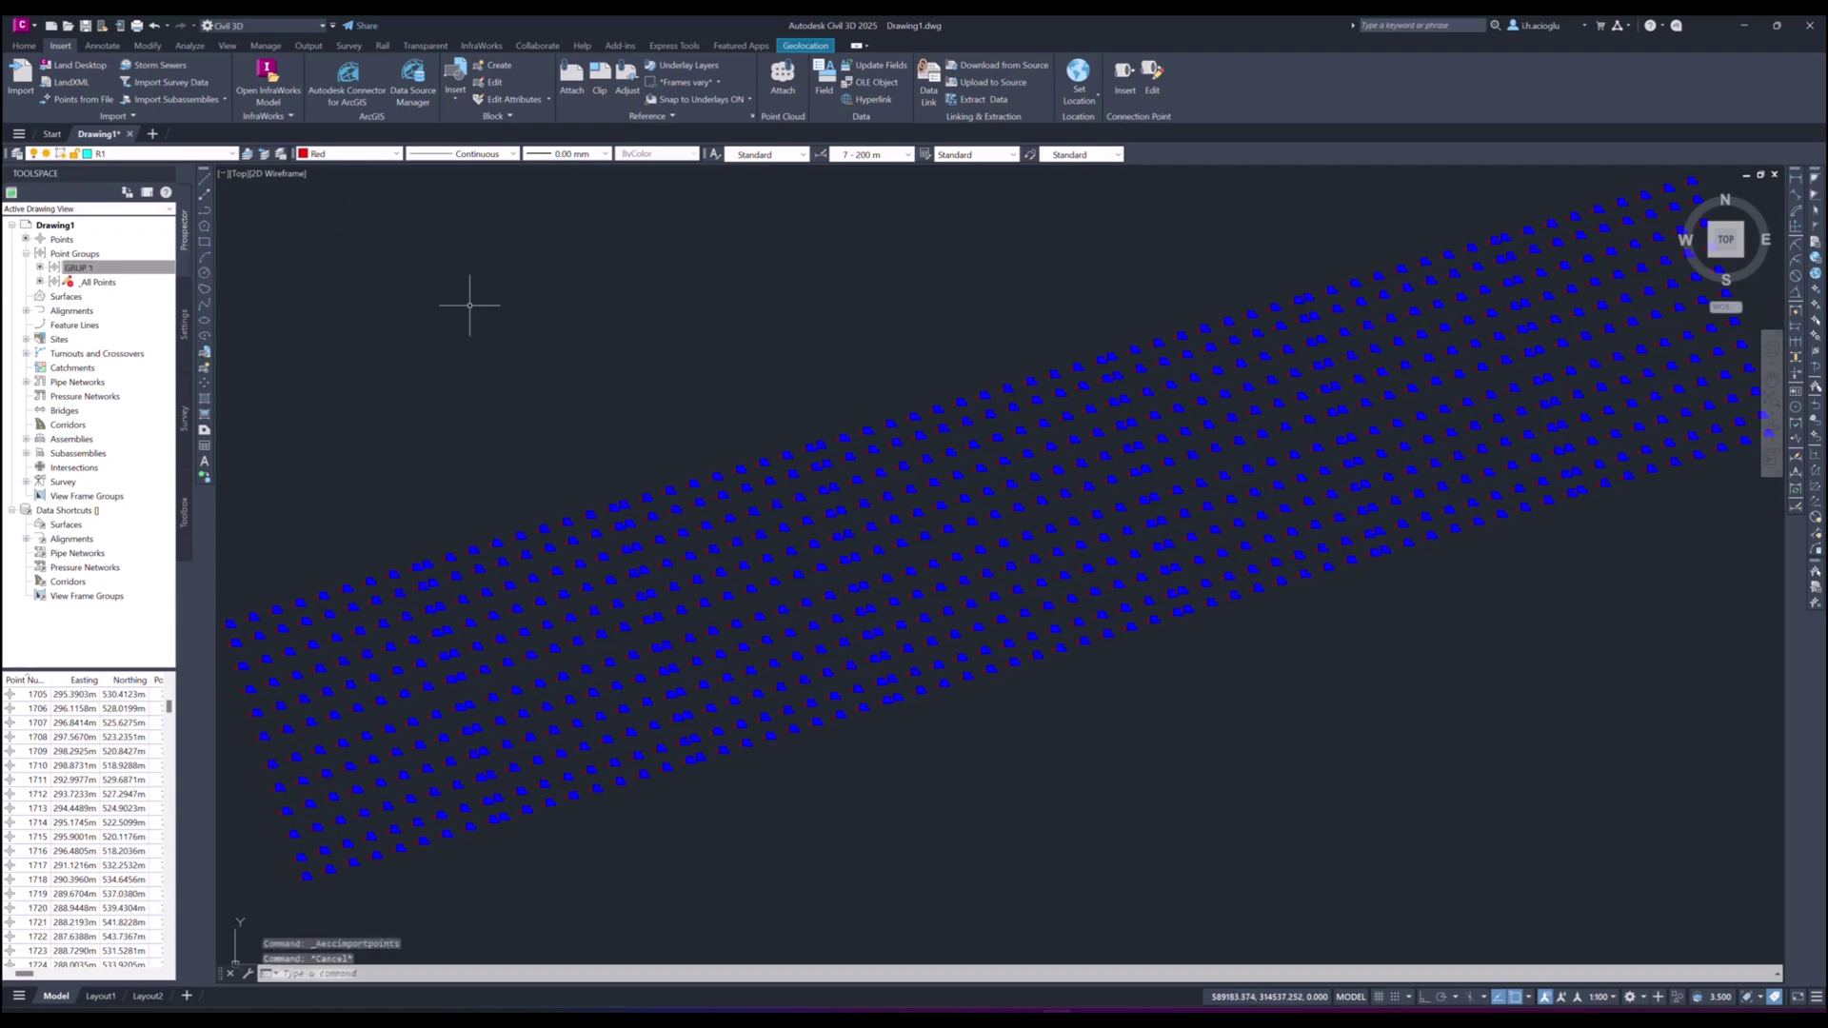
key(Escape)
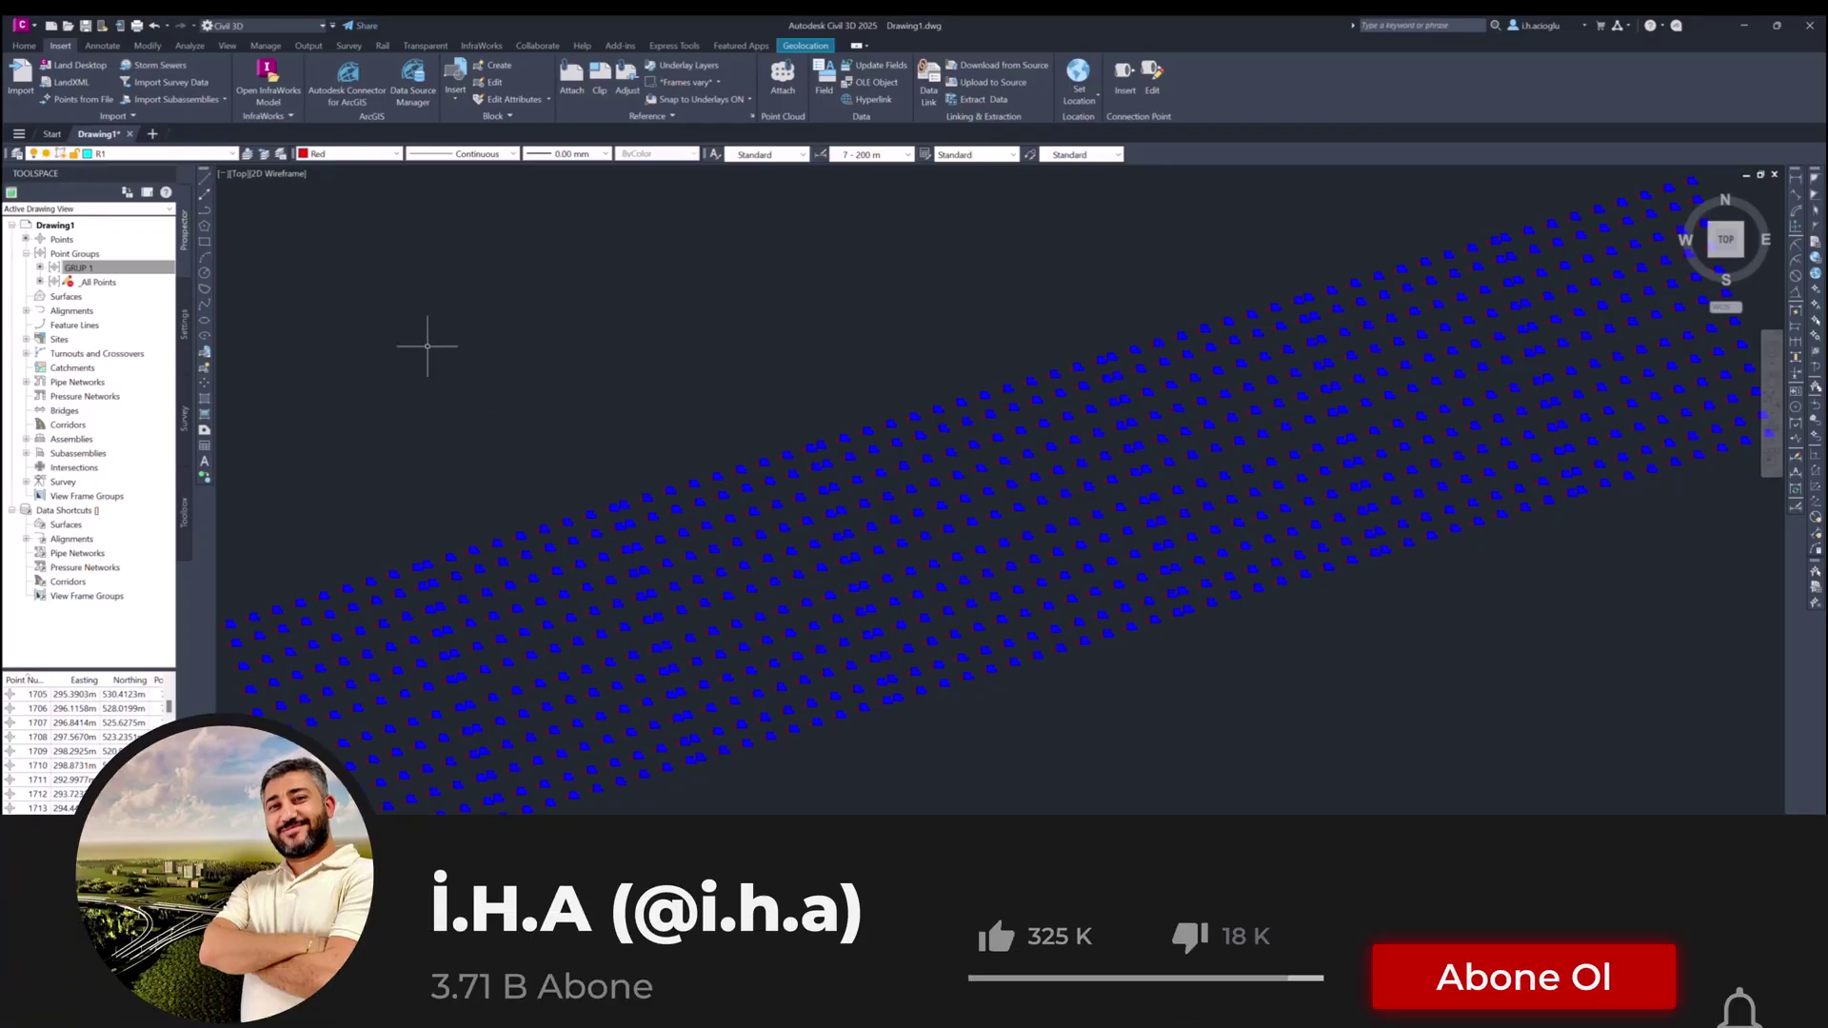
right_click(106, 283)
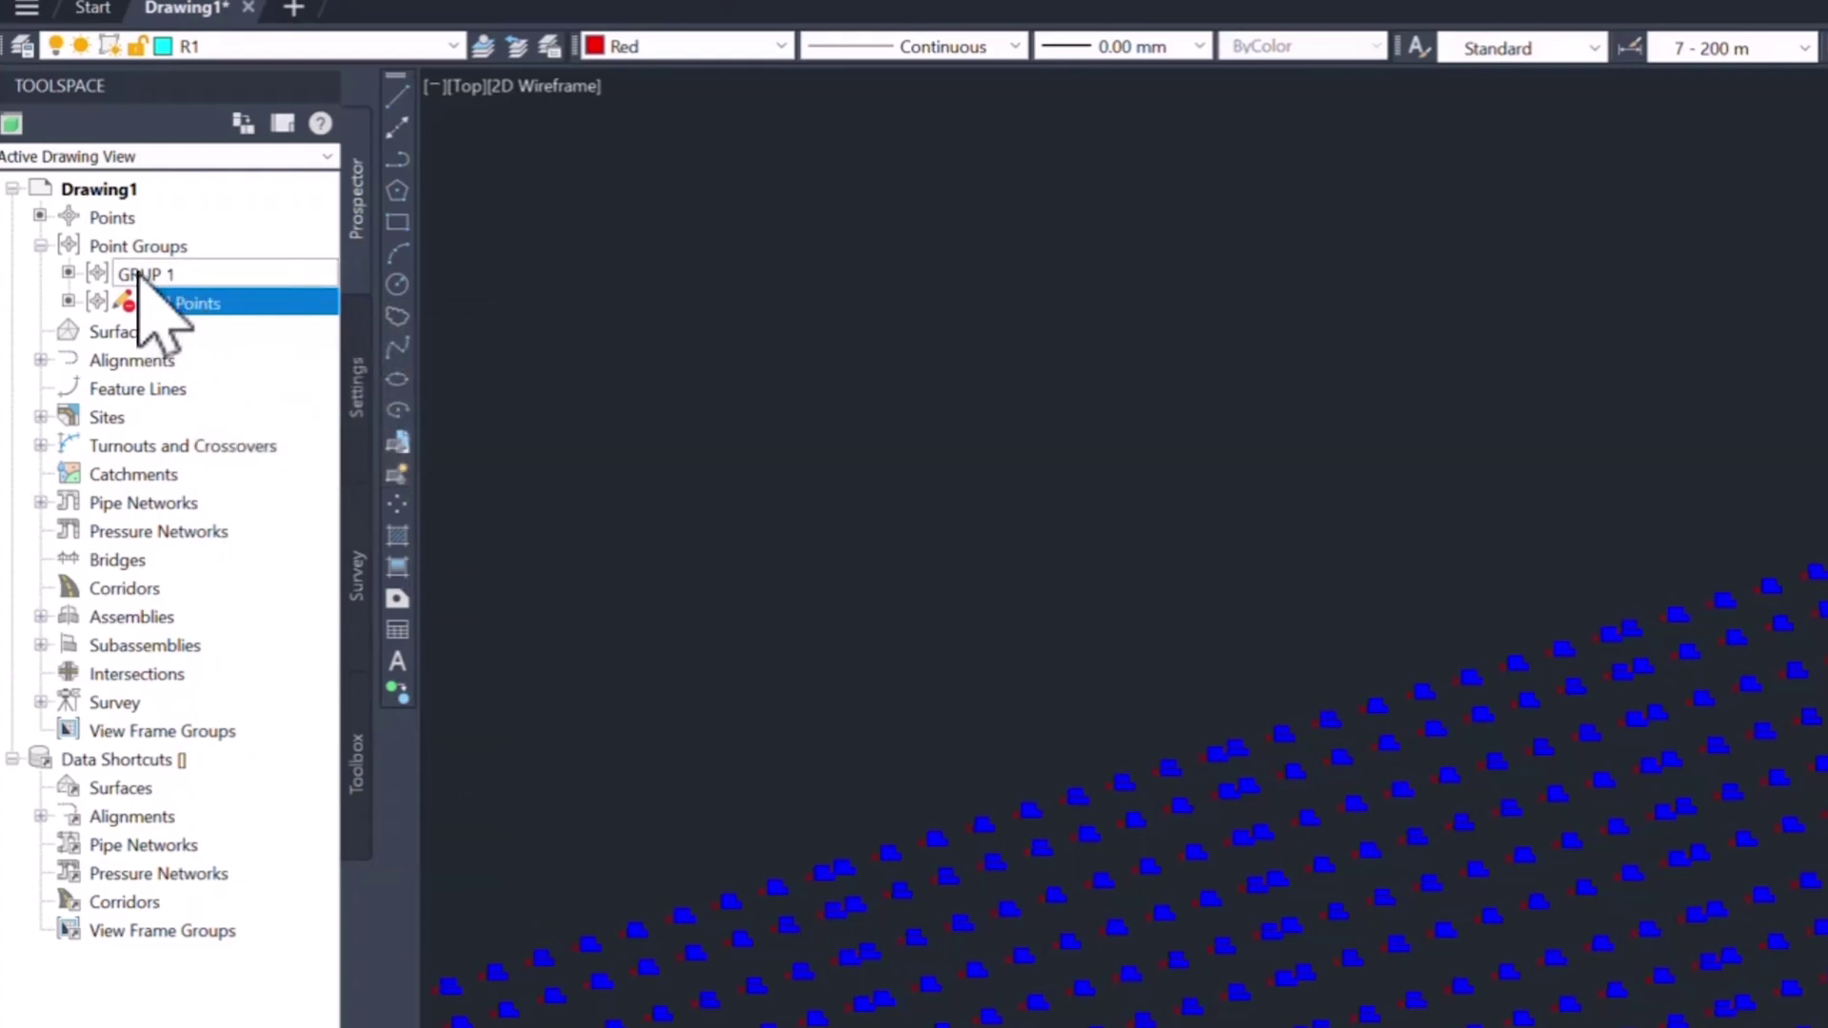
- Start exporting the GRUP 1 point group, keeping the ISIMLI NOKTA format
click(200, 272)
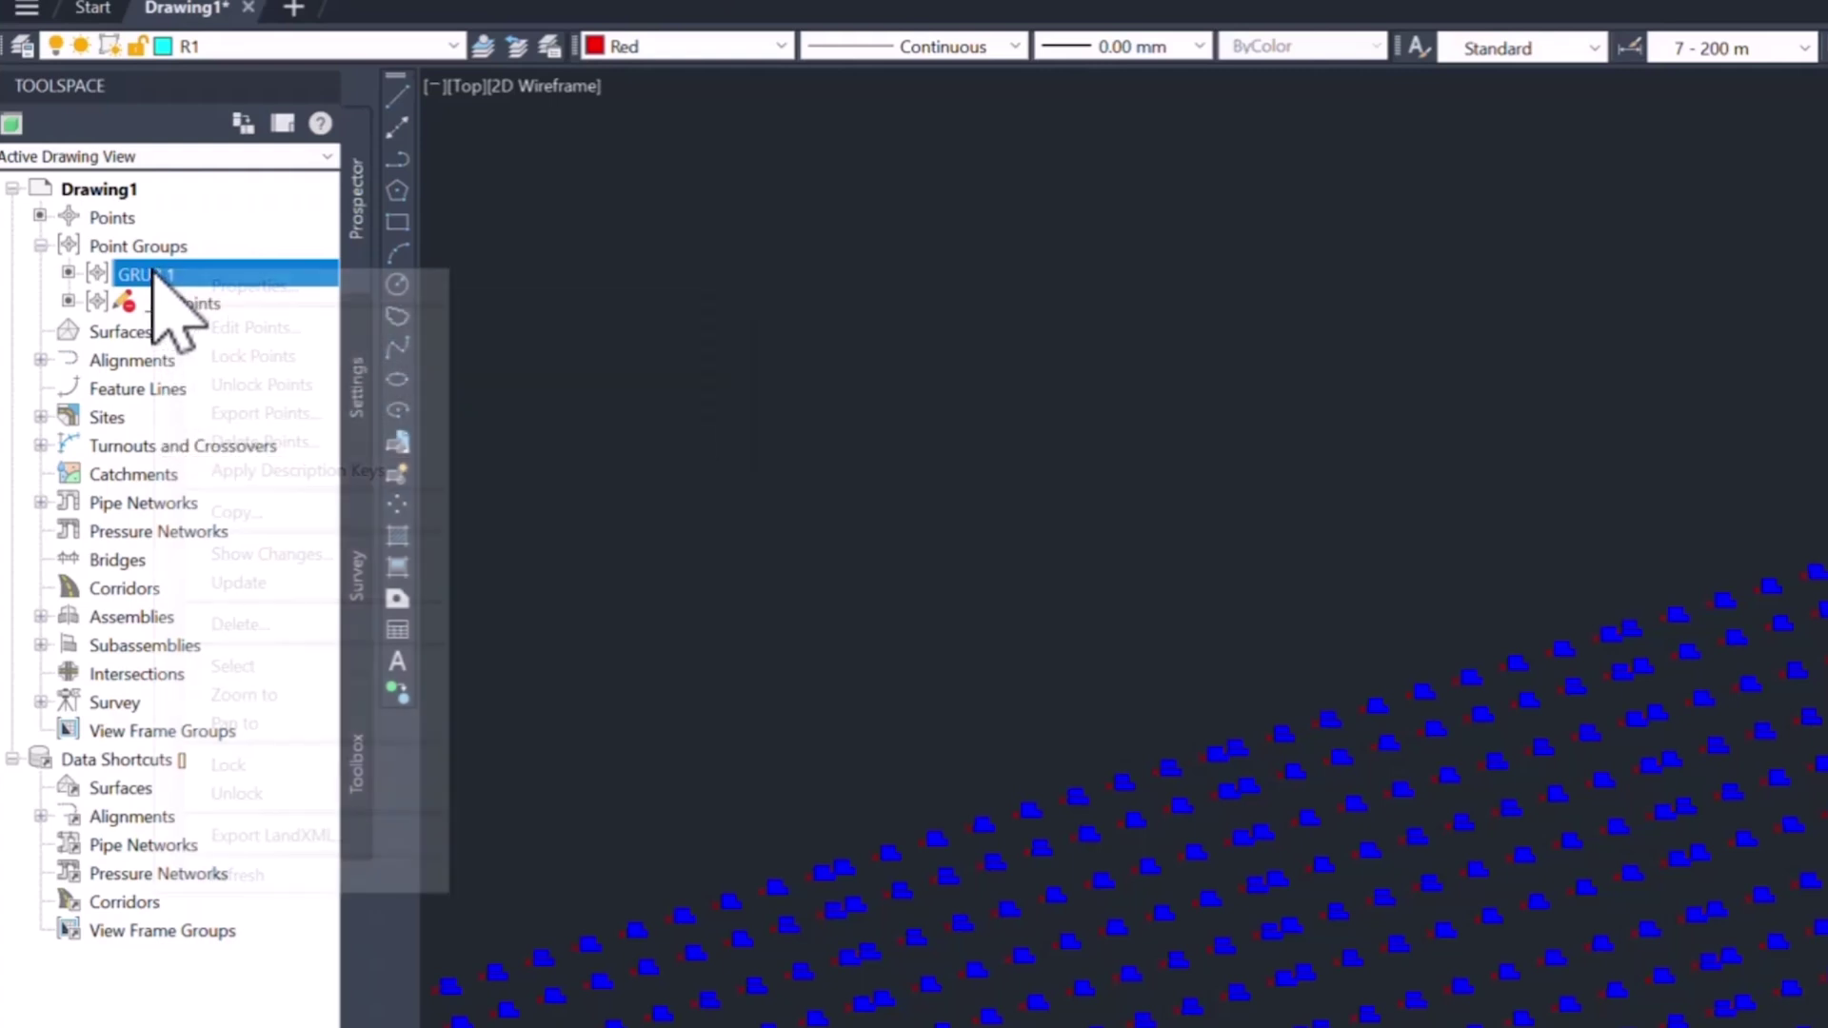
right_click(160, 276)
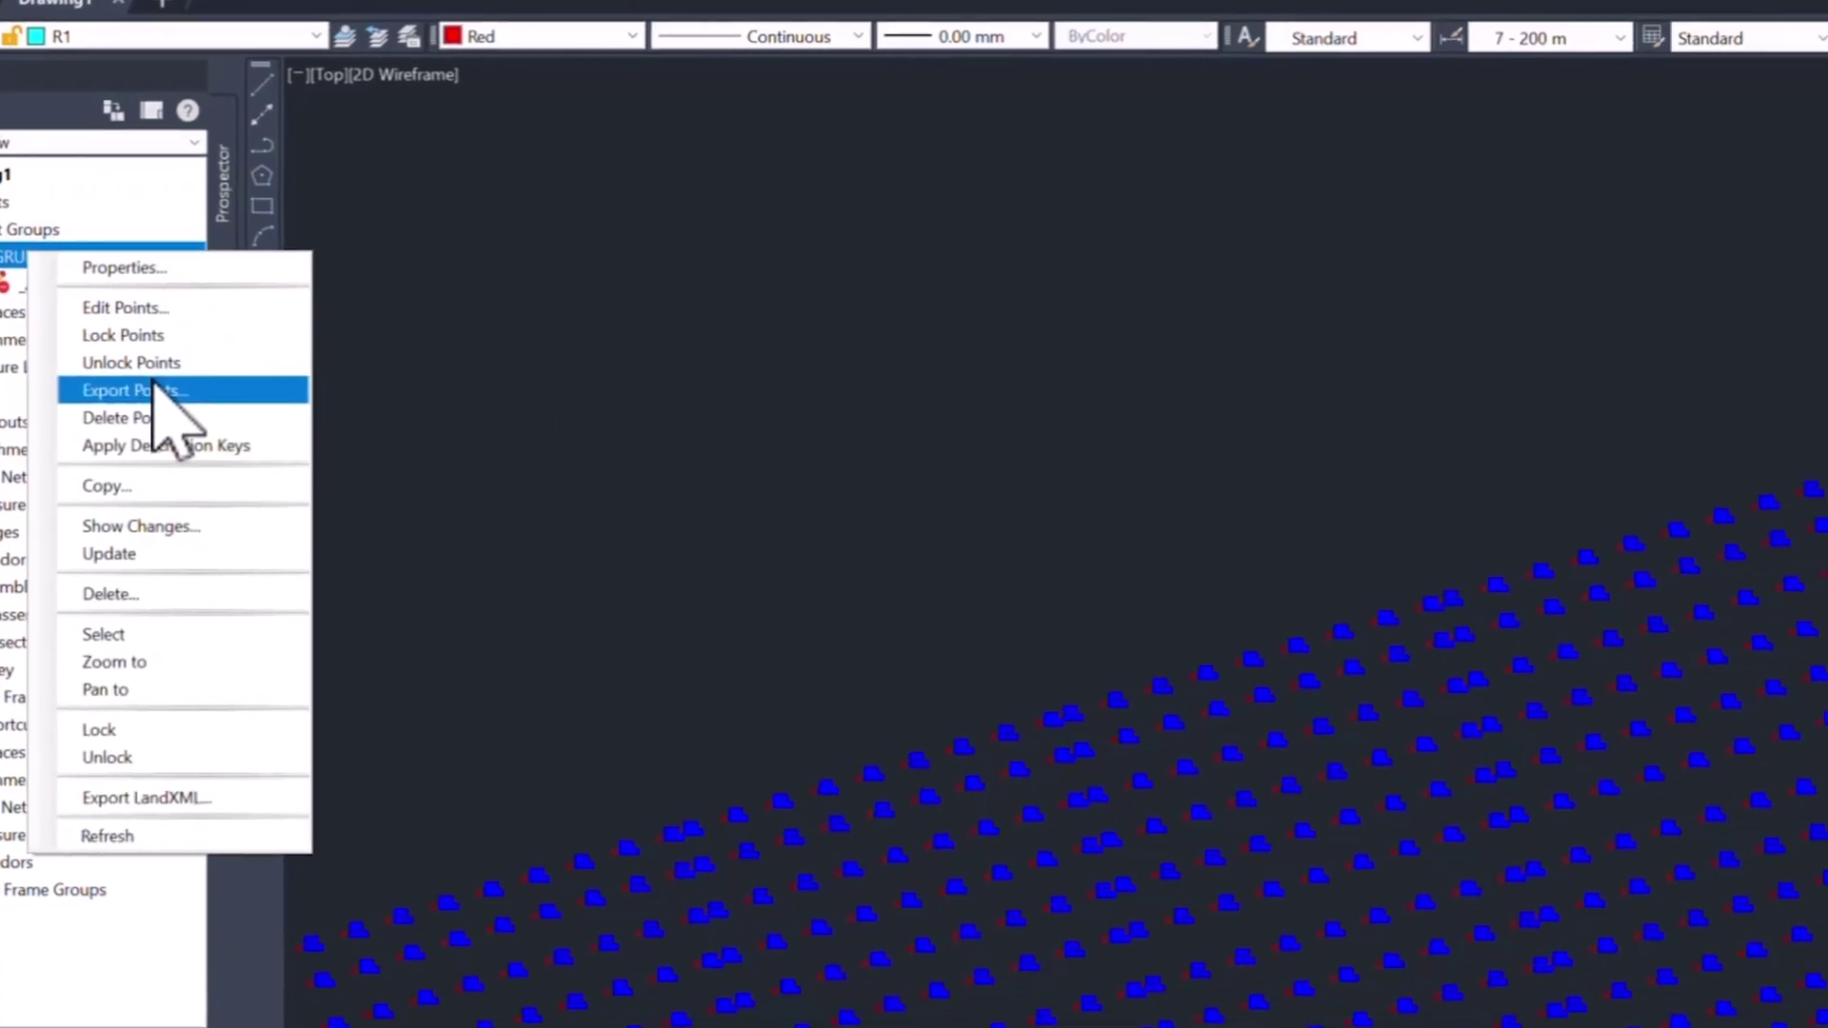
click(284, 411)
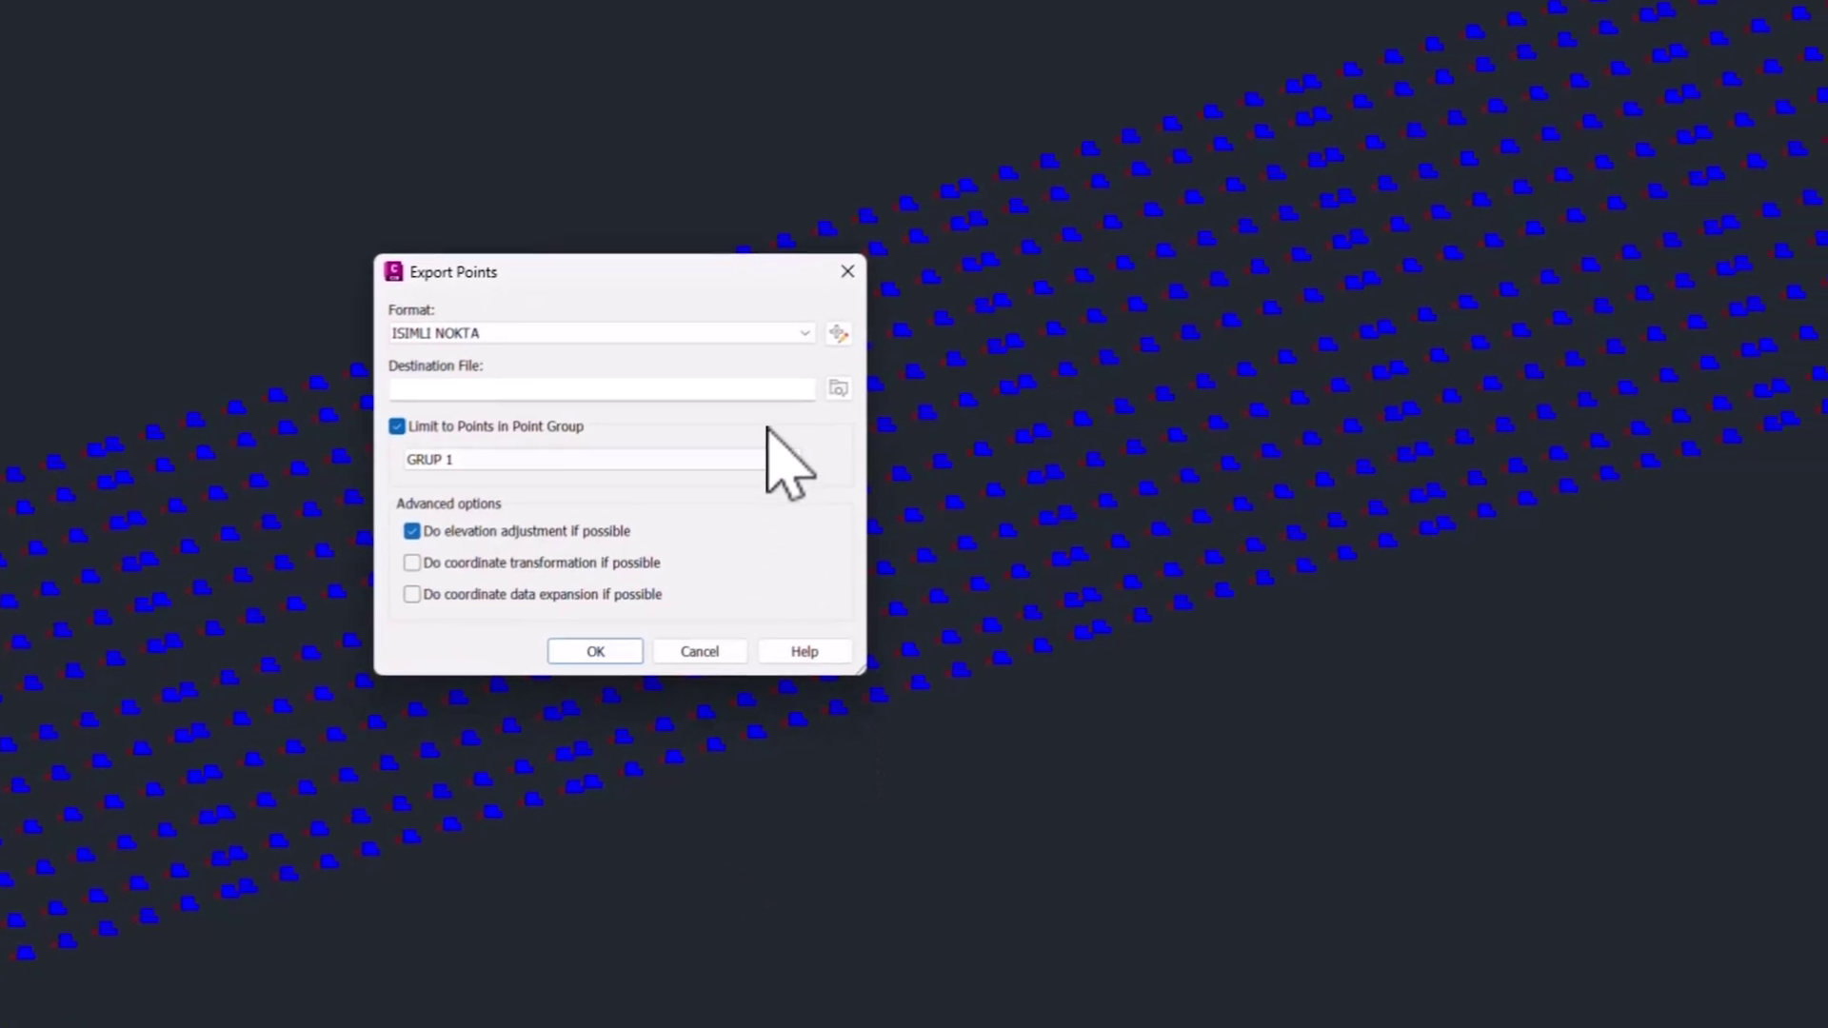
click(285, 275)
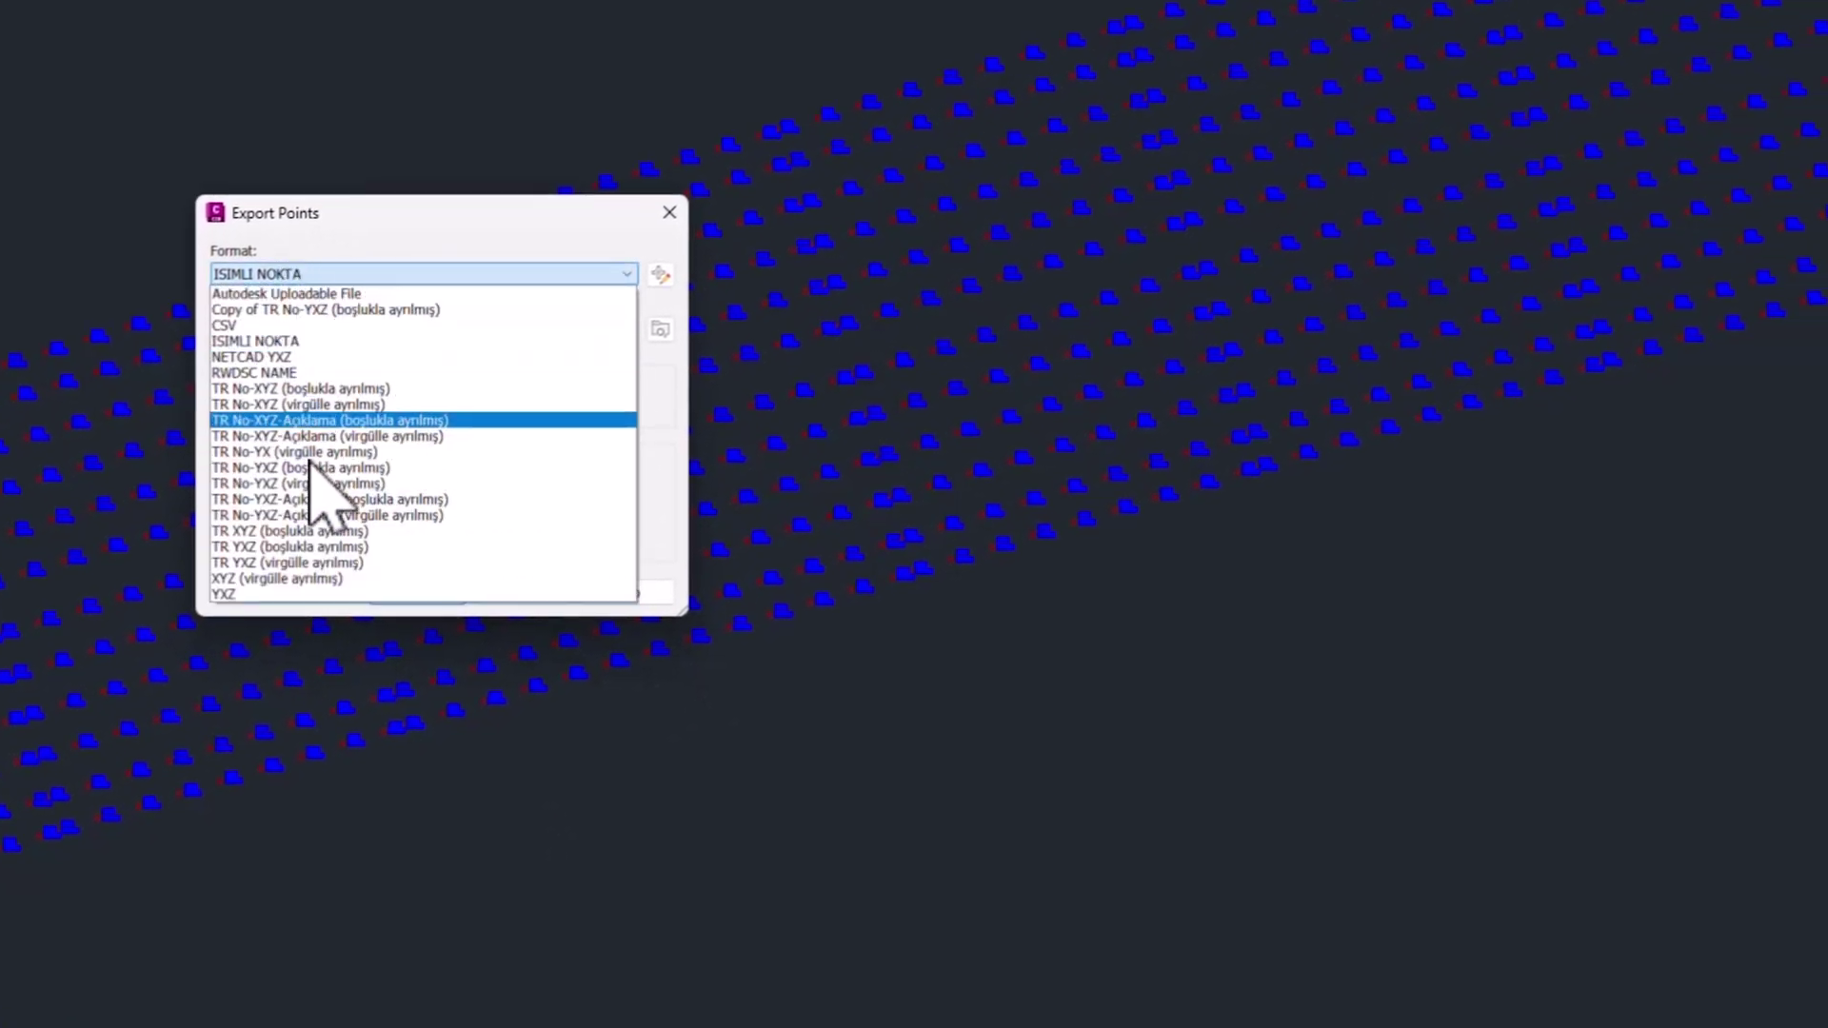
click(315, 341)
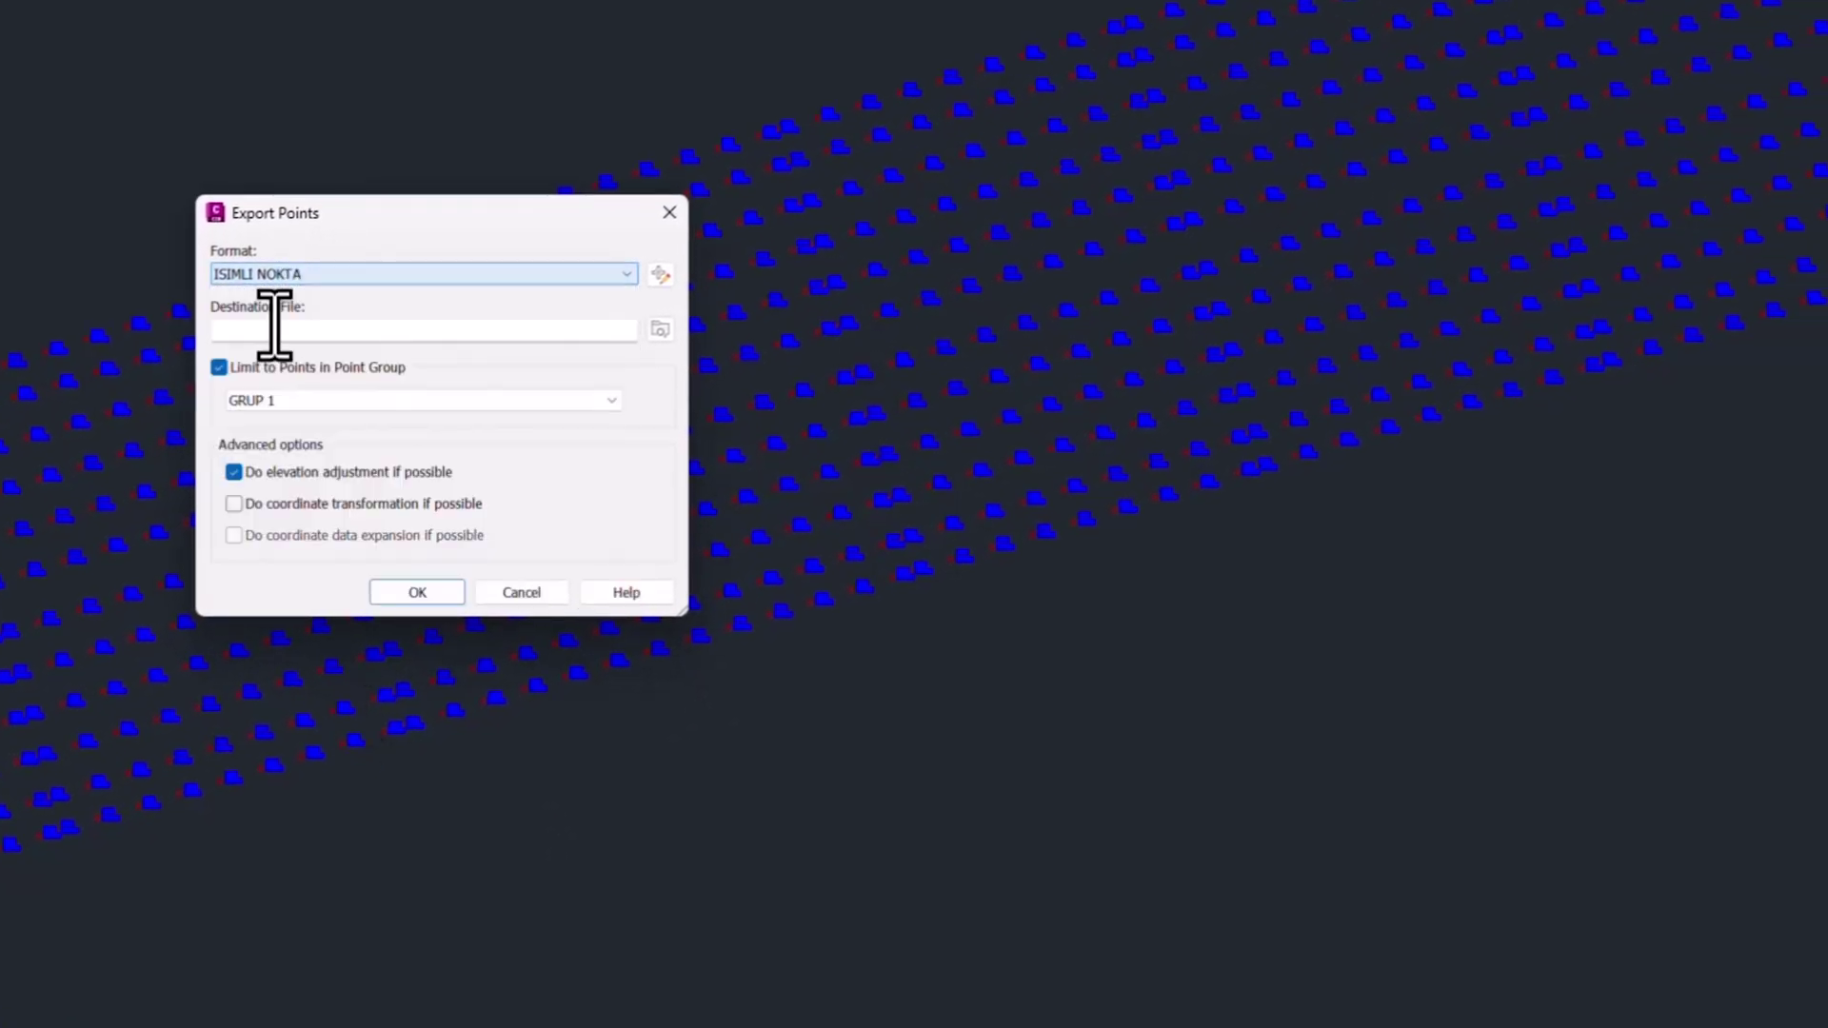
- Export the points to EXPORT POINT 1.txt in the ACAD folder
click(653, 329)
text(EXPORT POIN)
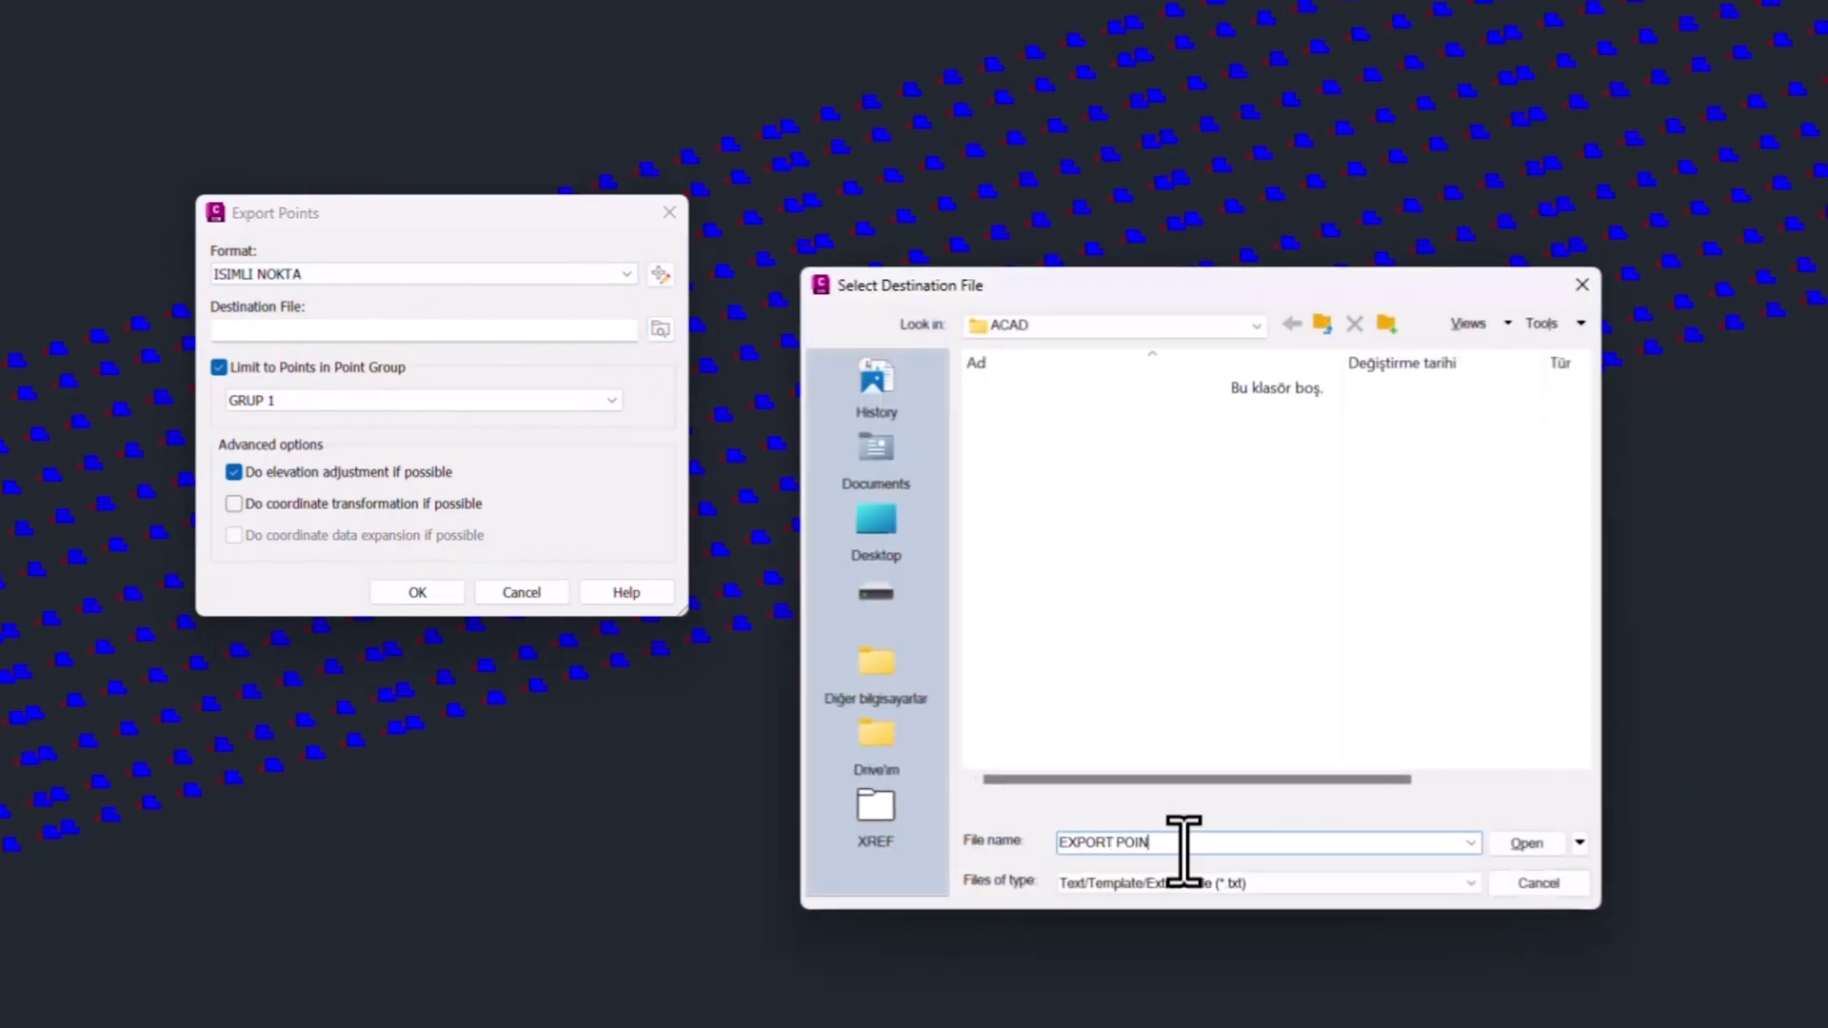
text(T 1)
click(1526, 843)
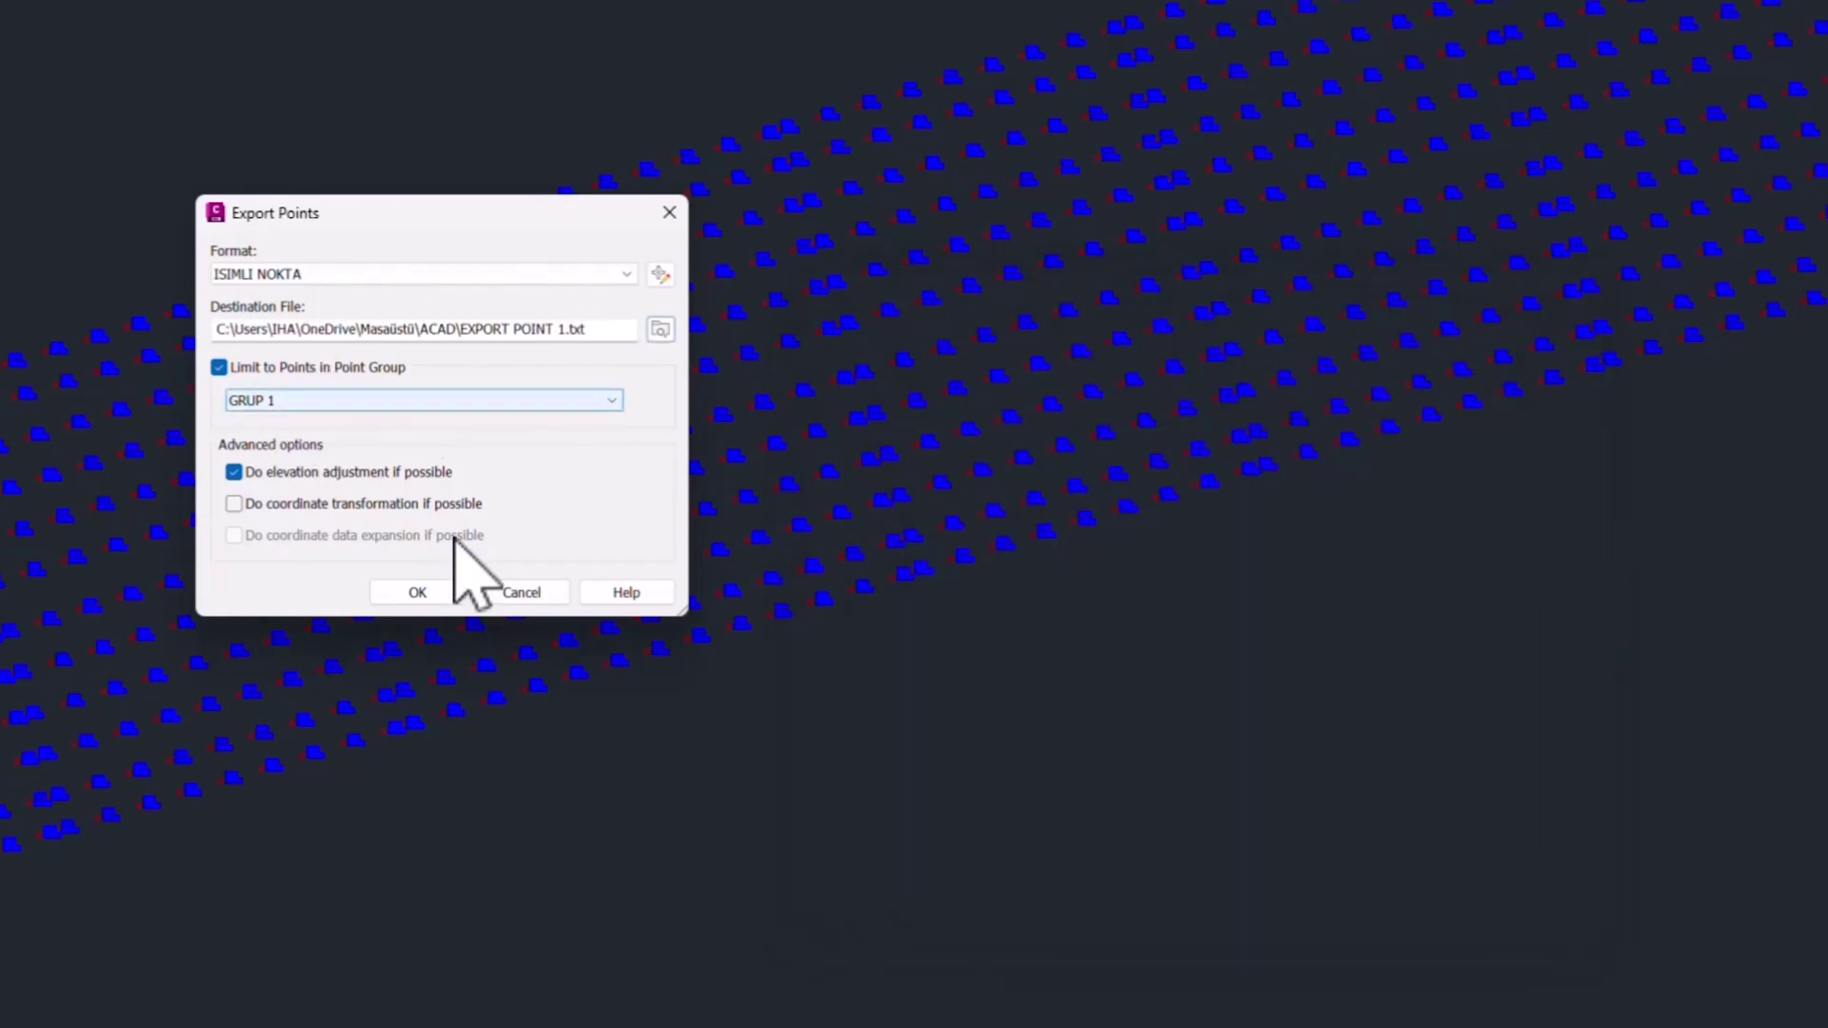
click(419, 595)
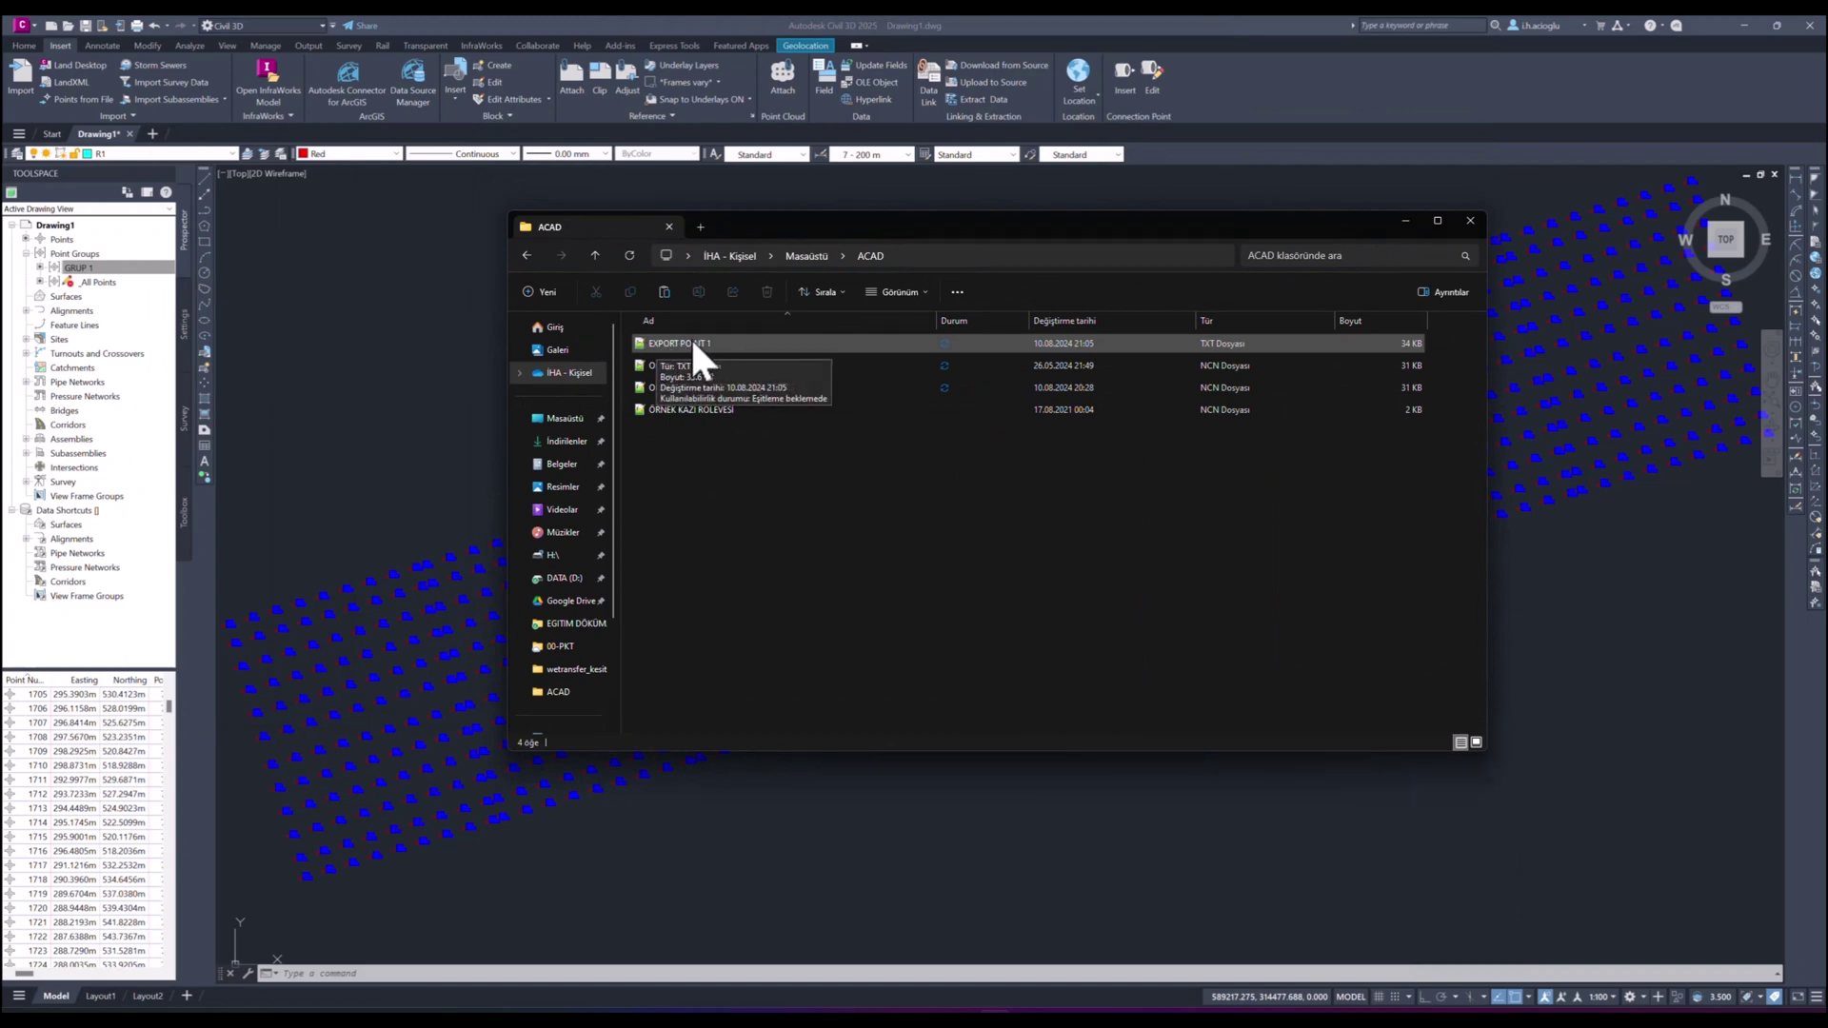
- Select EXPORT POINT 1 in the ACAD folder to confirm it is a 34 KB text file
click(691, 343)
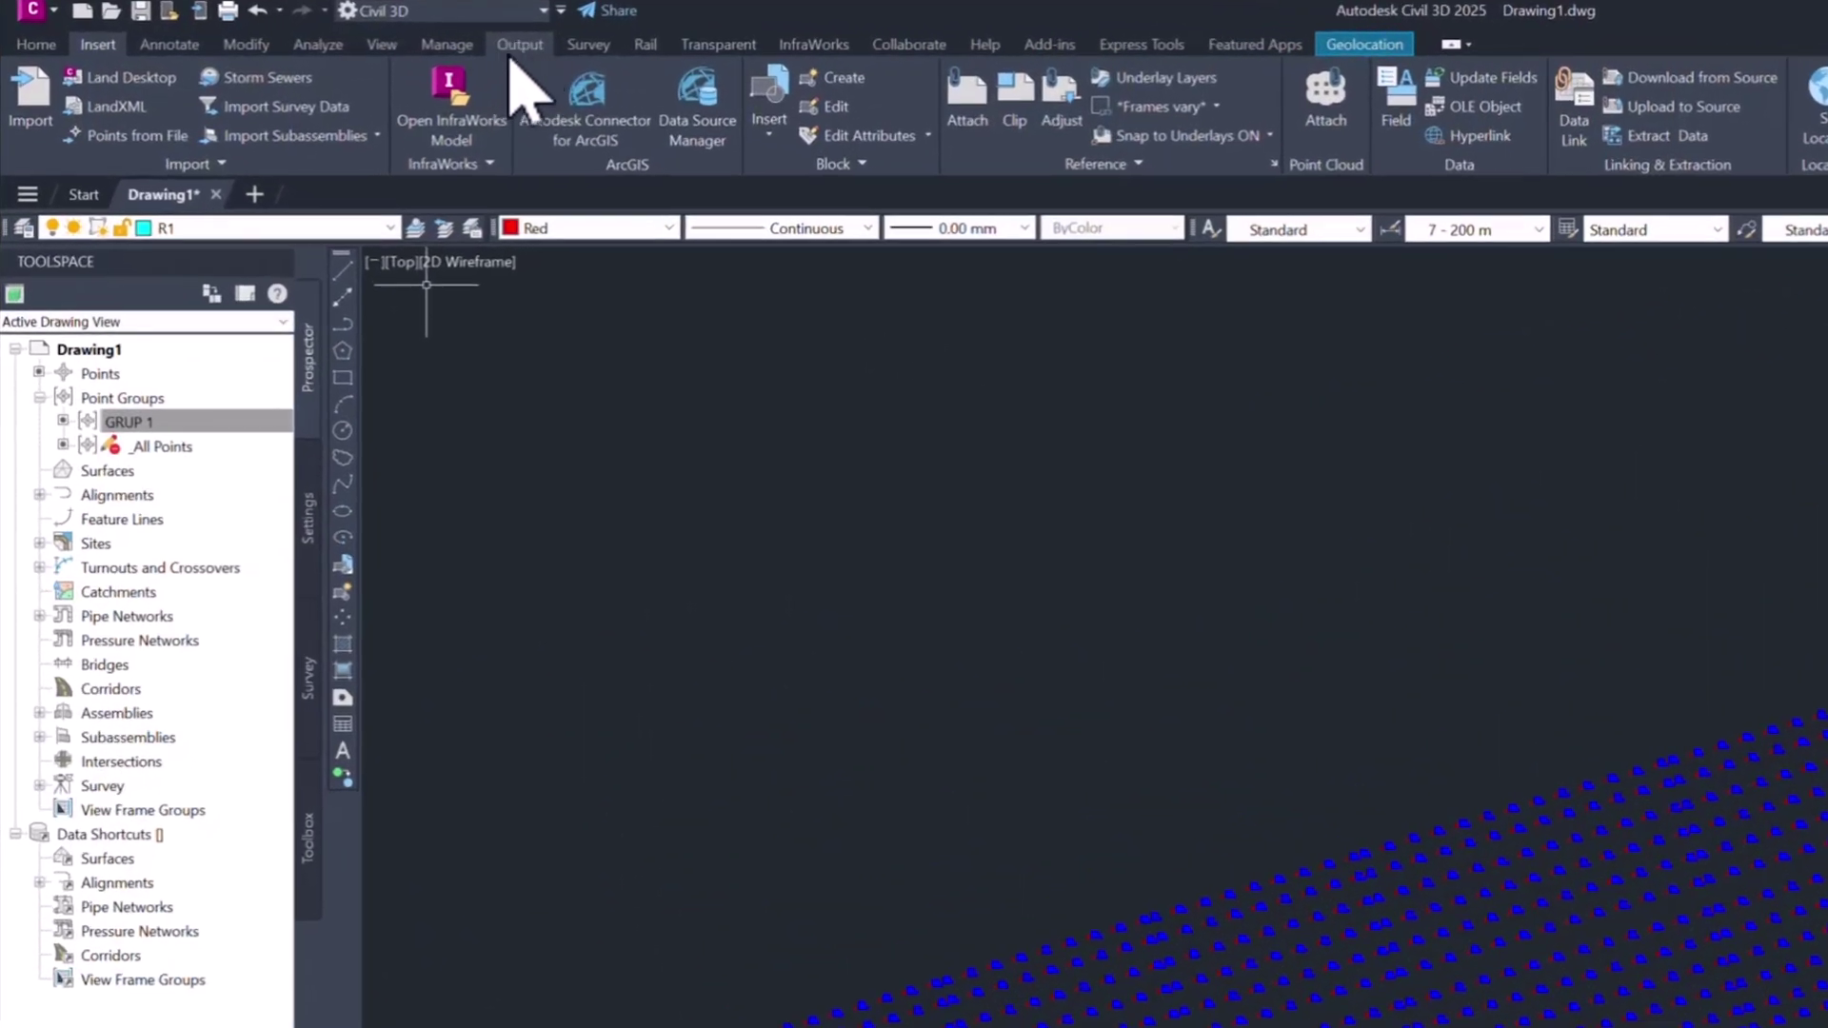
- Export every drawing point, unlimited by group, to EXPORT POINT 2.txt in ISIMLI NOKTA format
click(512, 55)
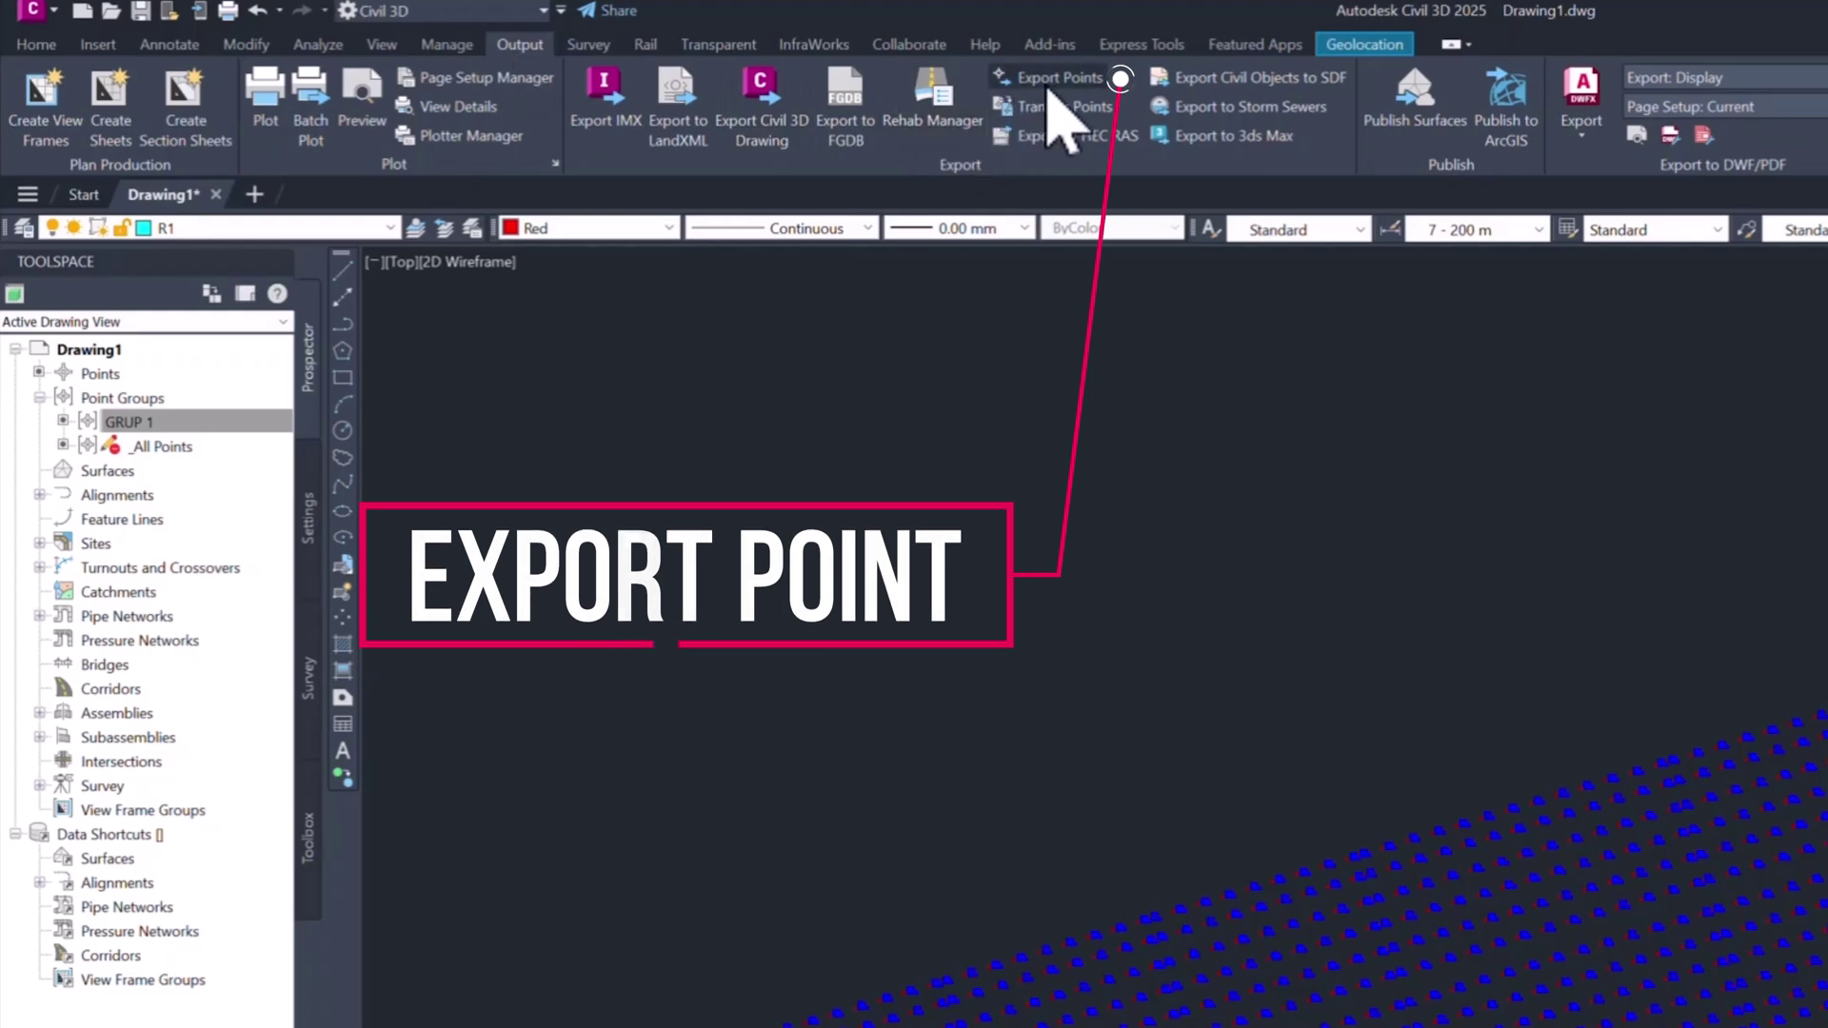
click(1080, 81)
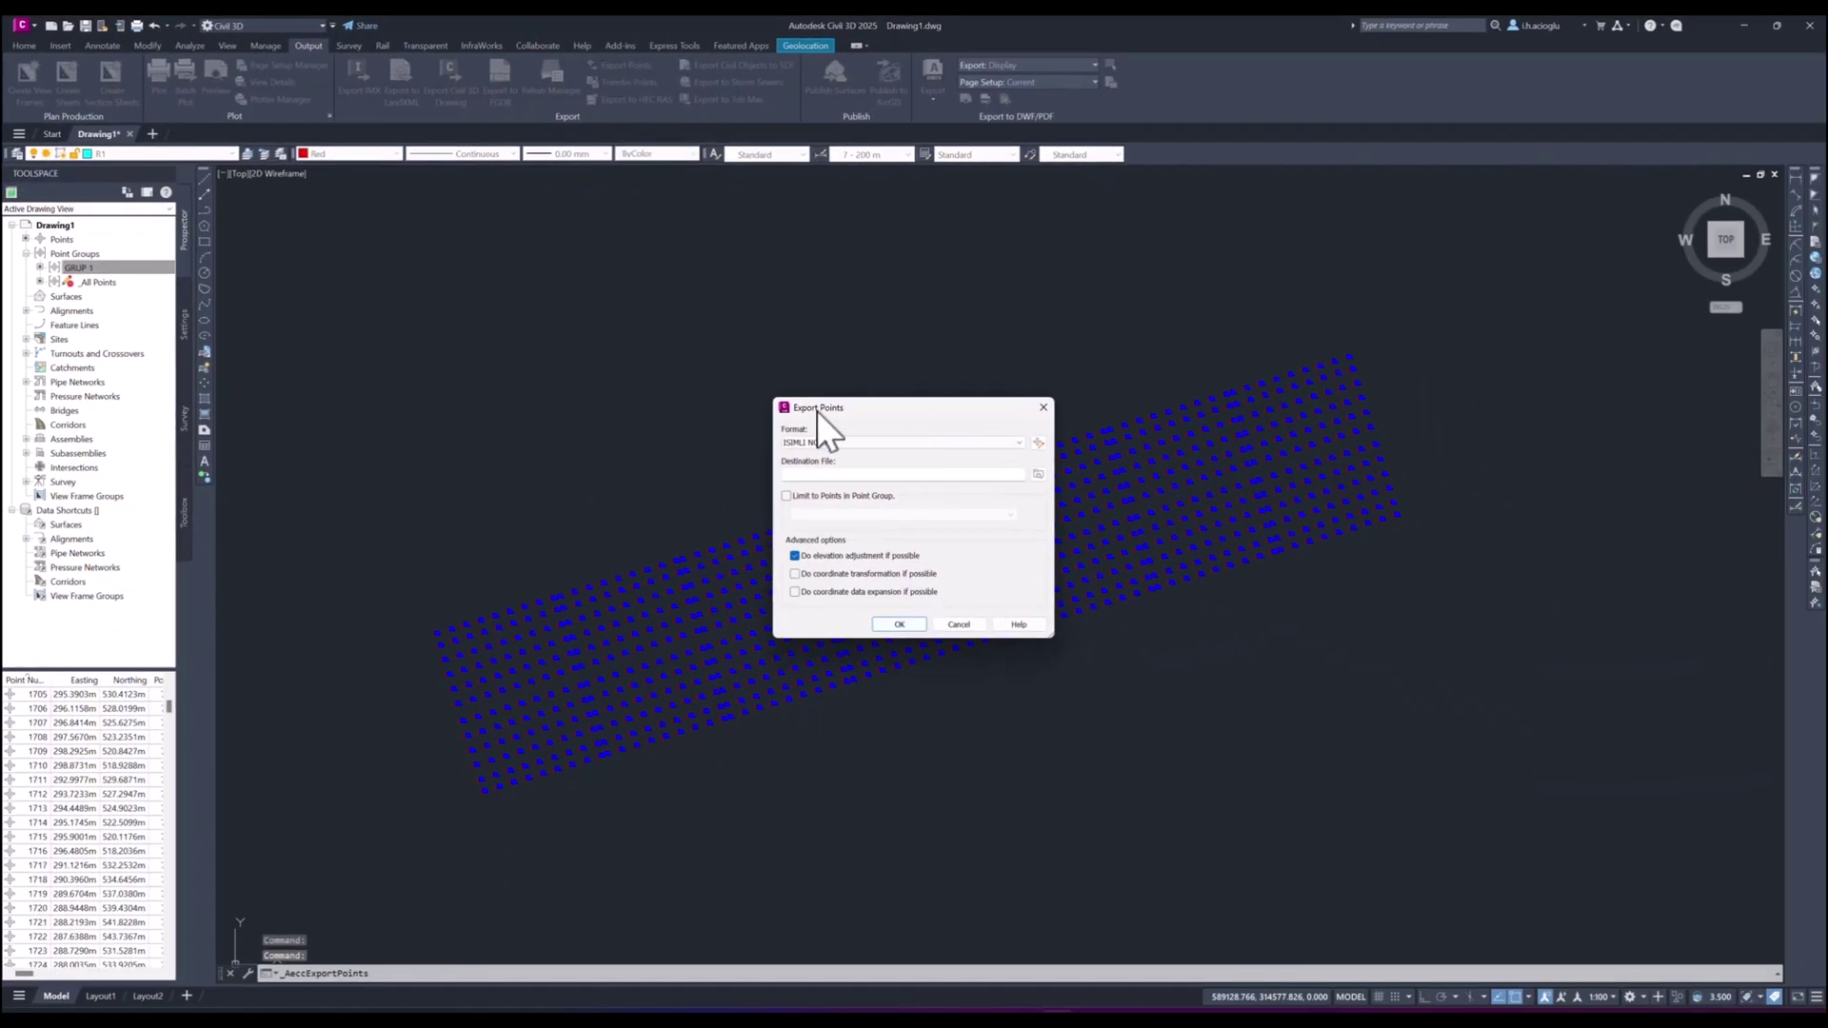
click(1037, 474)
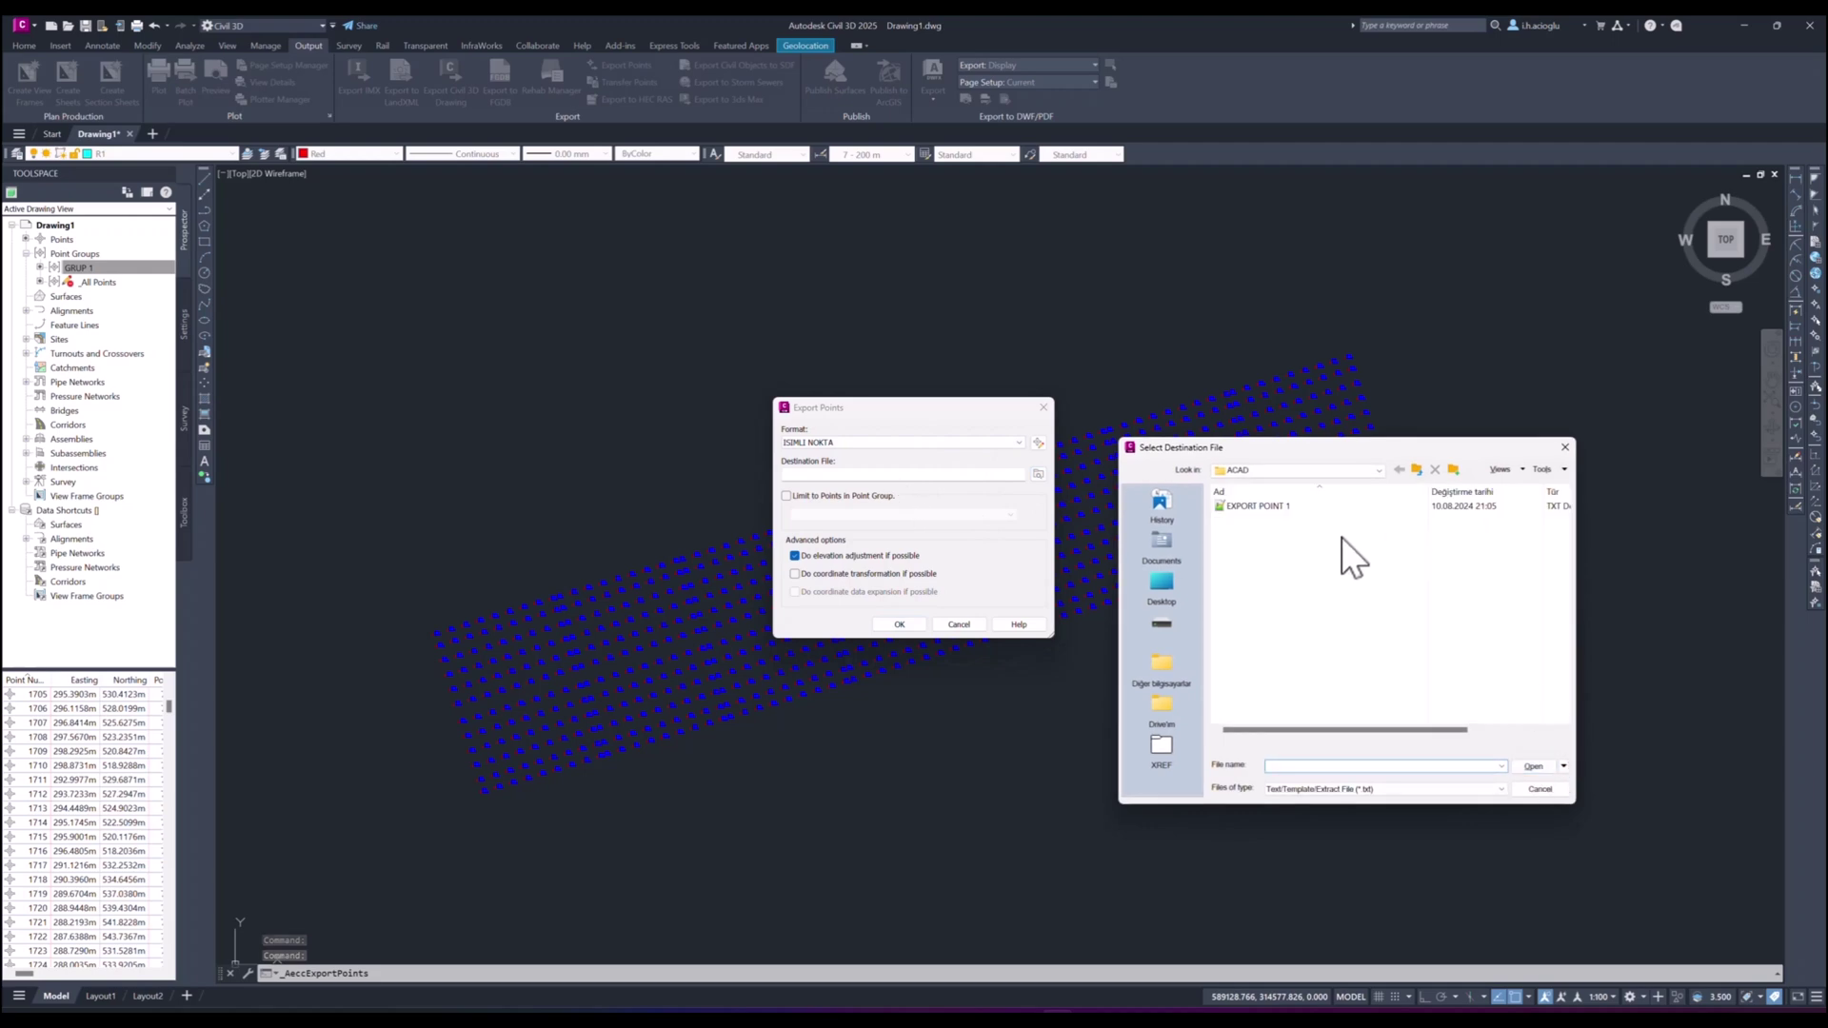
click(1353, 767)
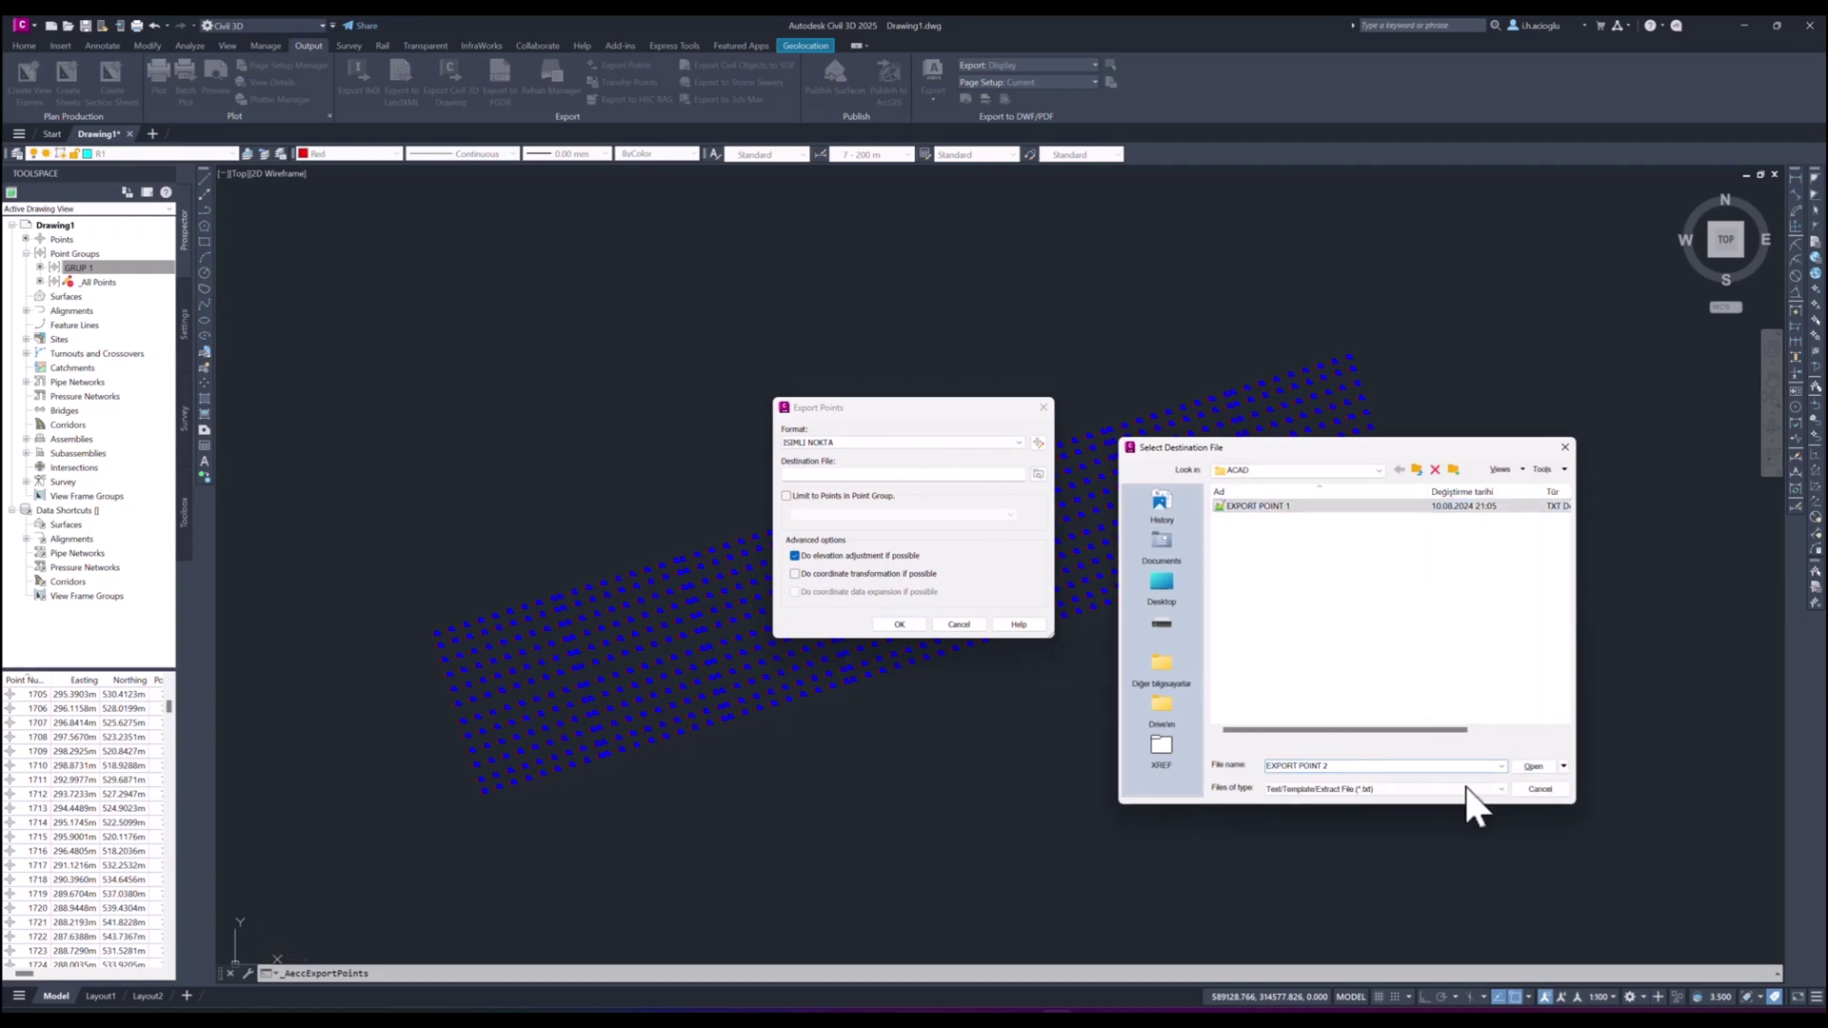
click(1524, 767)
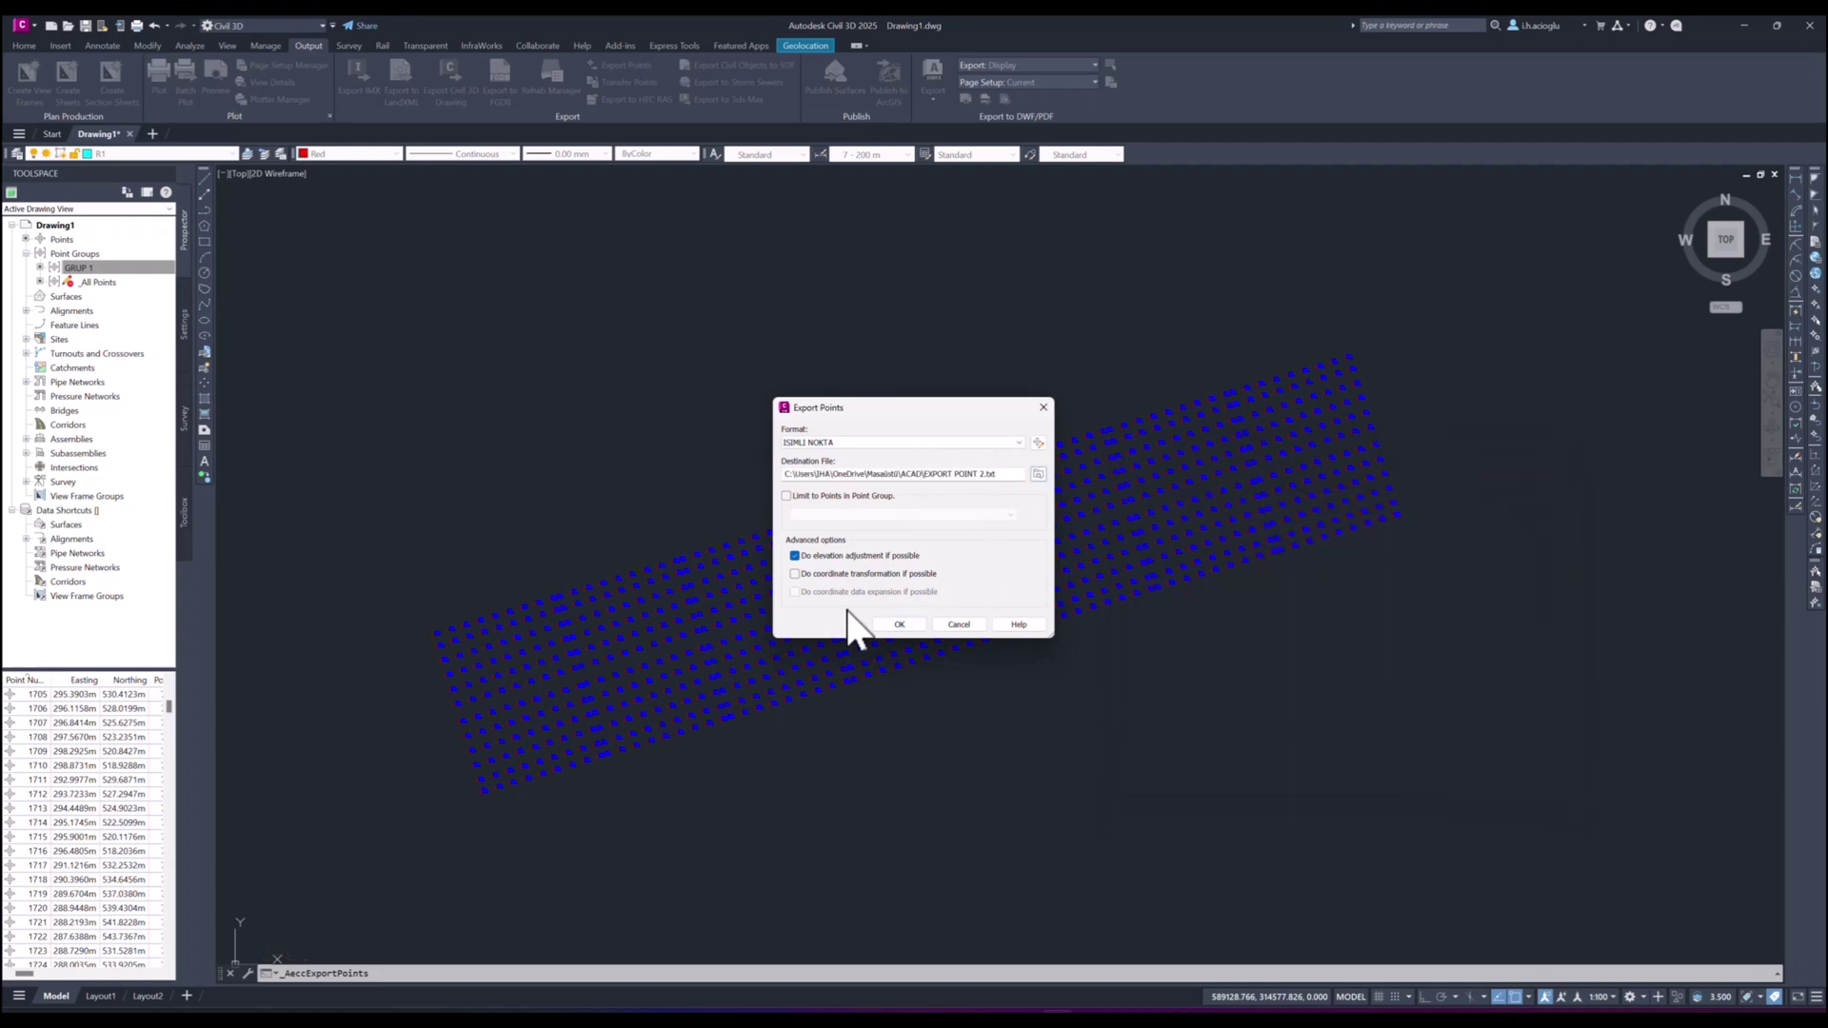
click(907, 627)
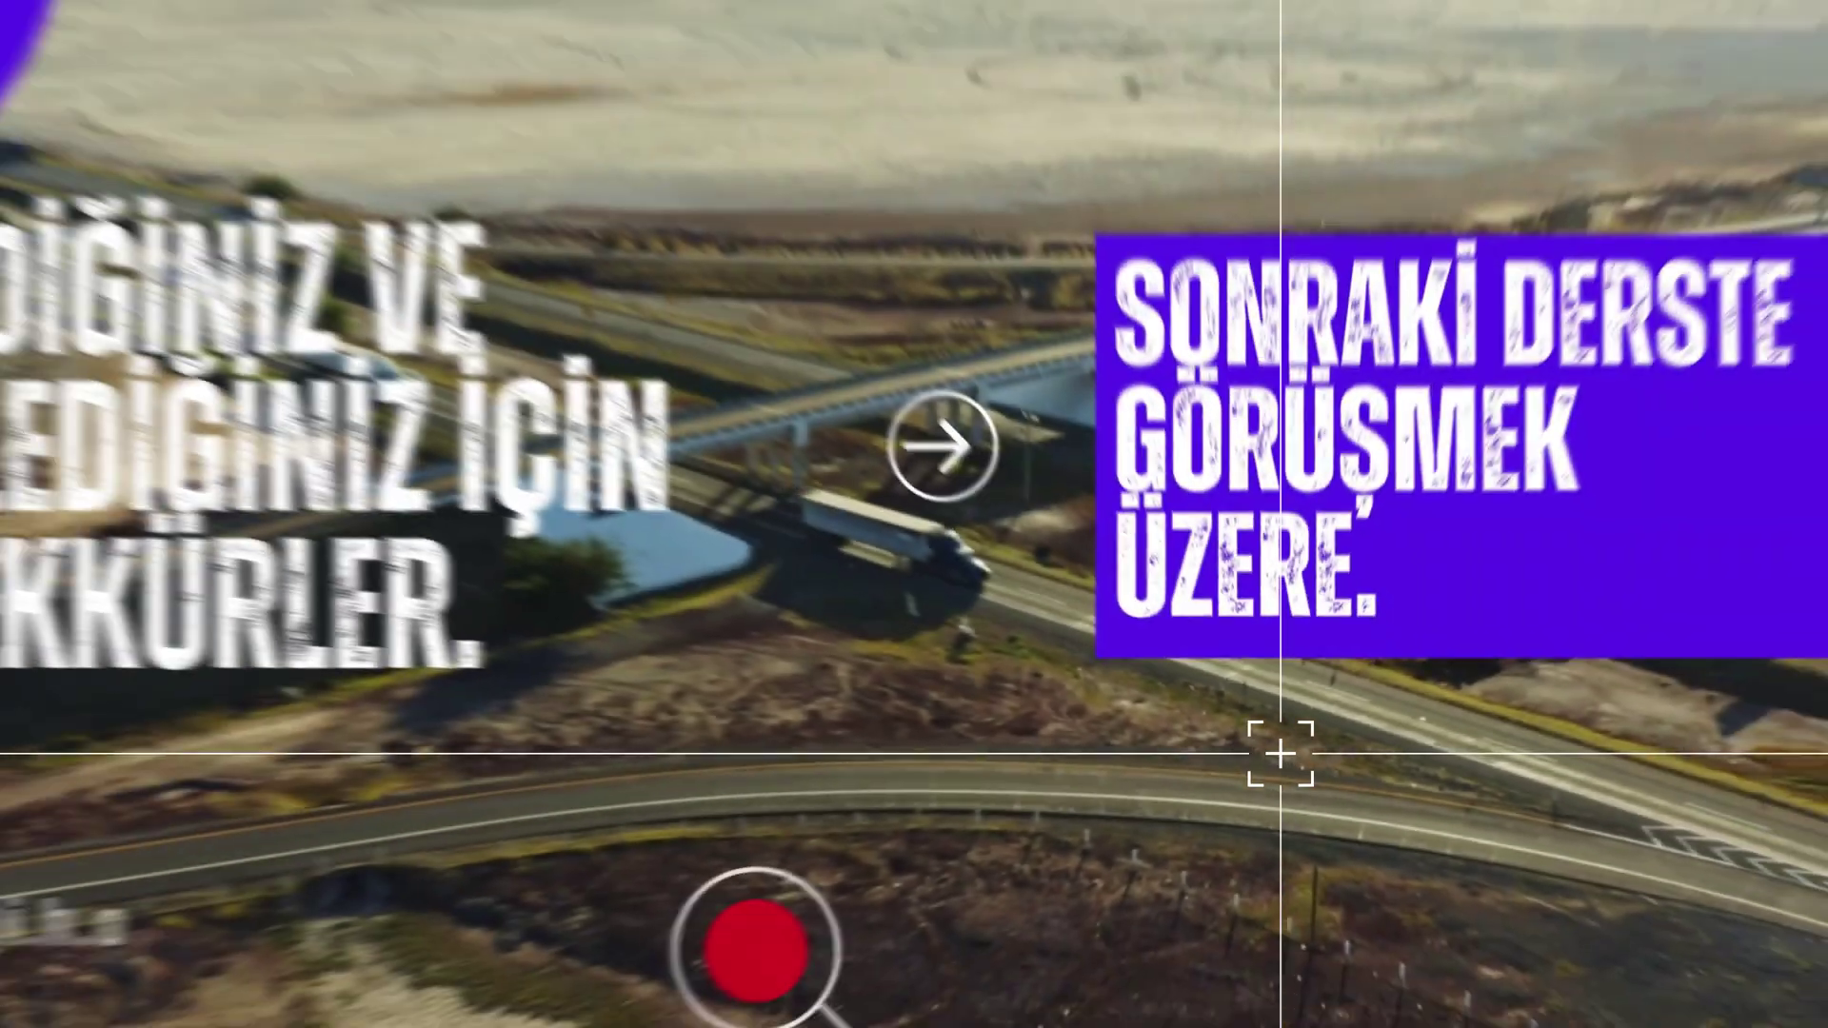